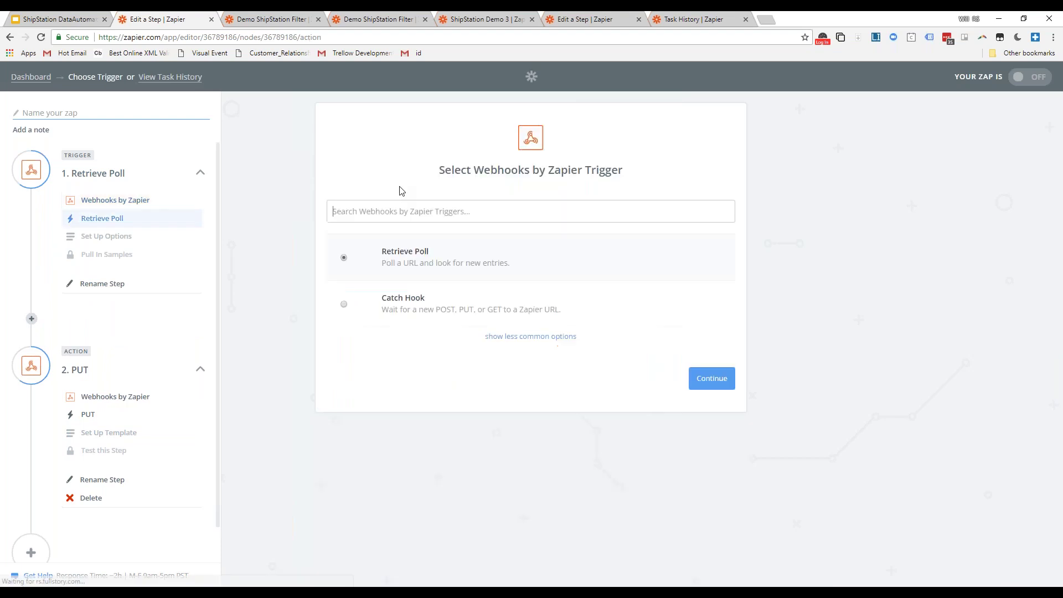
- Expand the Webhooks by Zapier trigger list to include less common events such as Catch Raw Hook
left_click(505, 337)
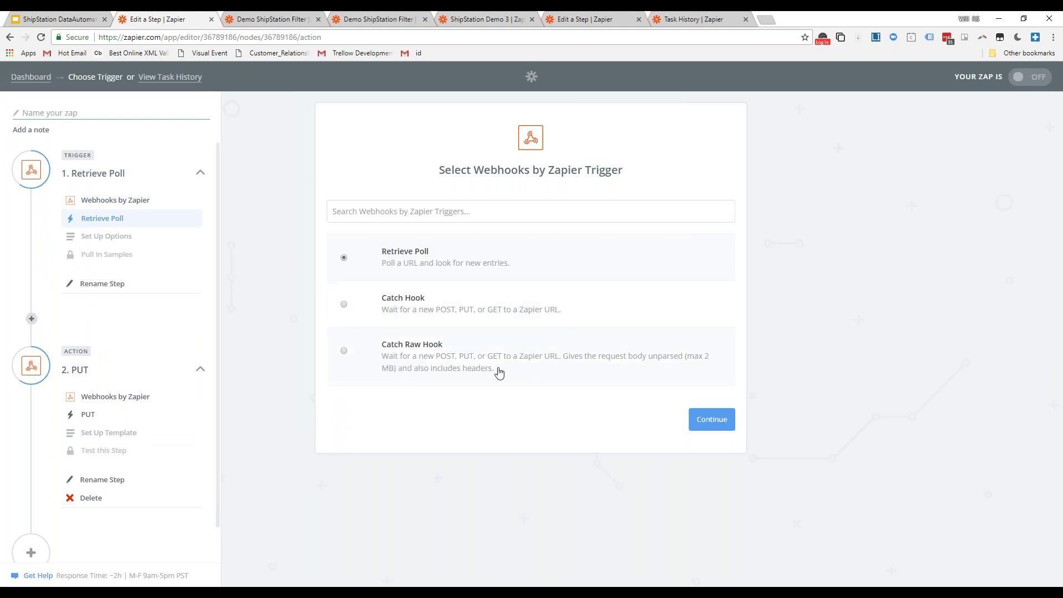
- Point out Catch Raw Hook and briefly select it, then choose Catch Hook as the trigger event
left_click_drag(494, 369, 384, 357)
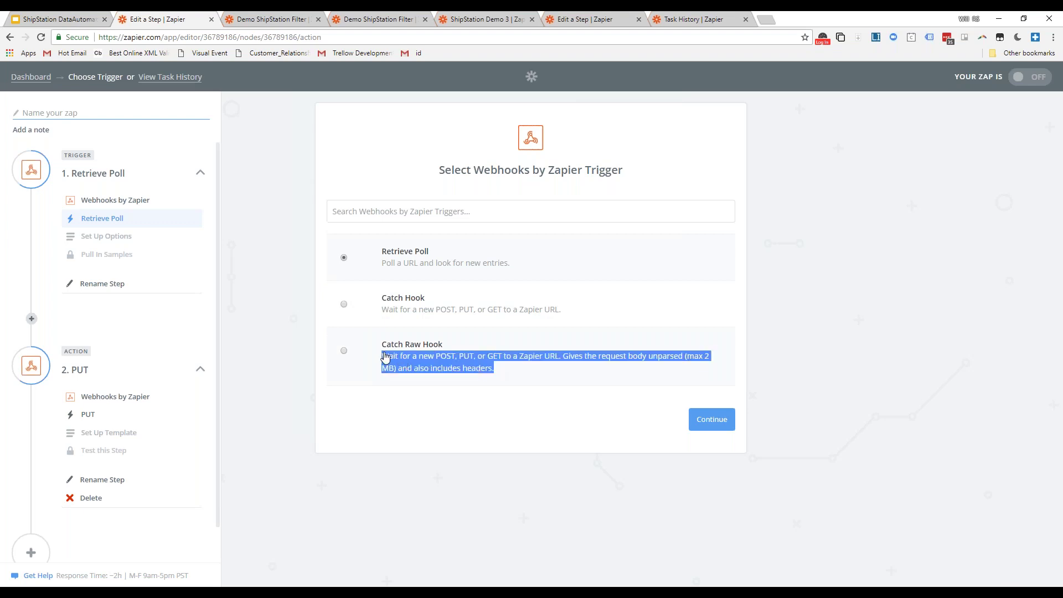
left_click(384, 358)
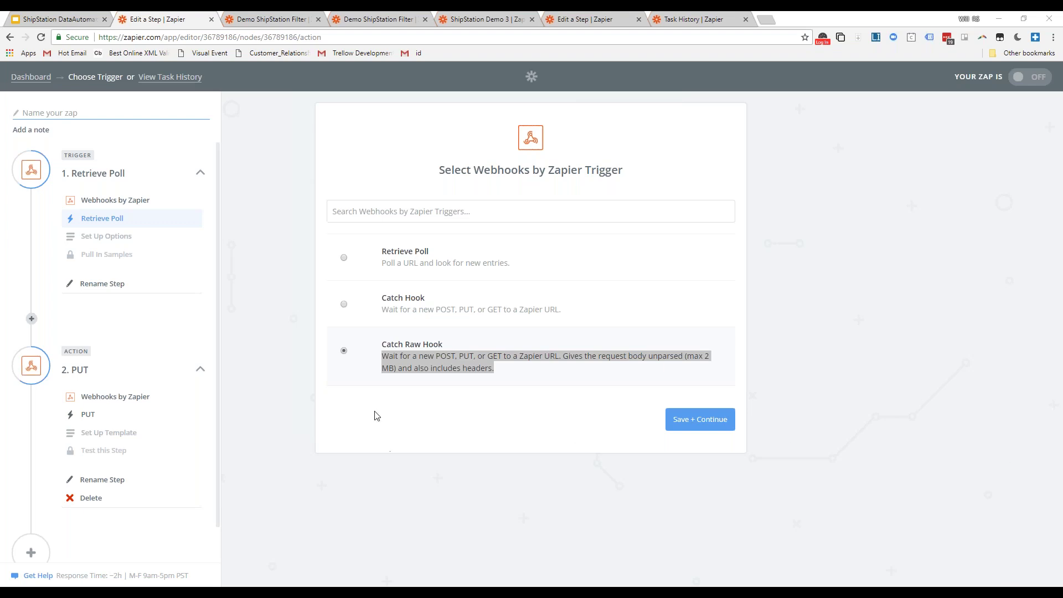
left_click(423, 304)
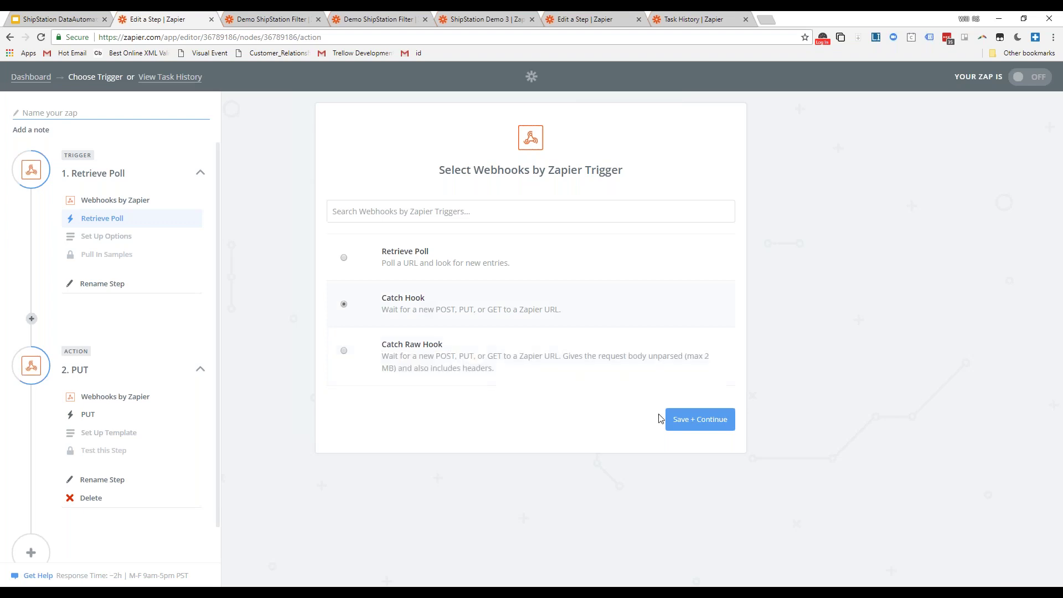
- Save Catch Hook, review the Pick off a Child Key example, and continue with the field blank
left_click(697, 425)
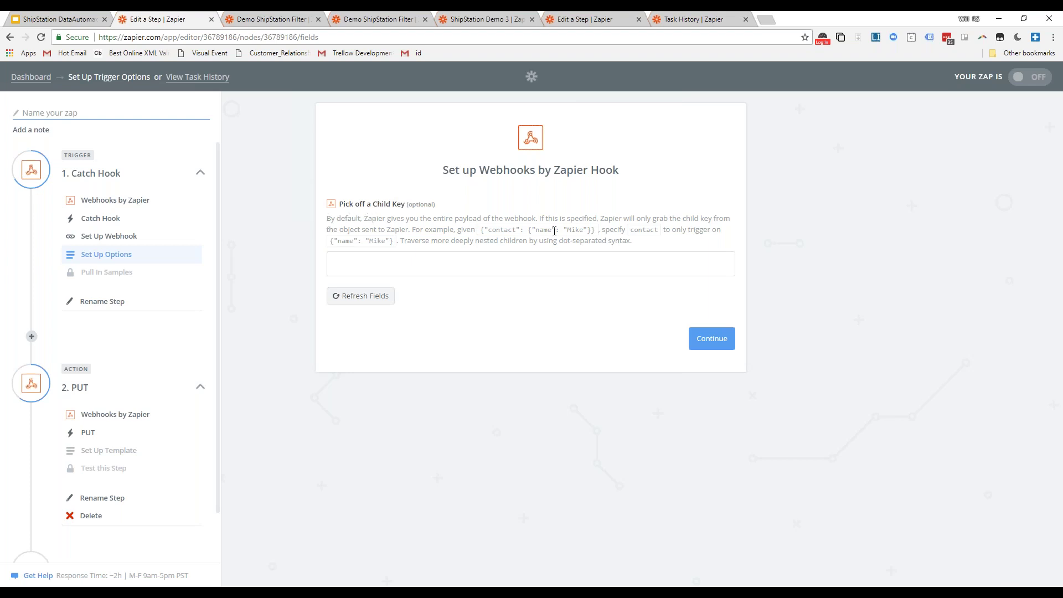
left_click_drag(633, 242, 323, 224)
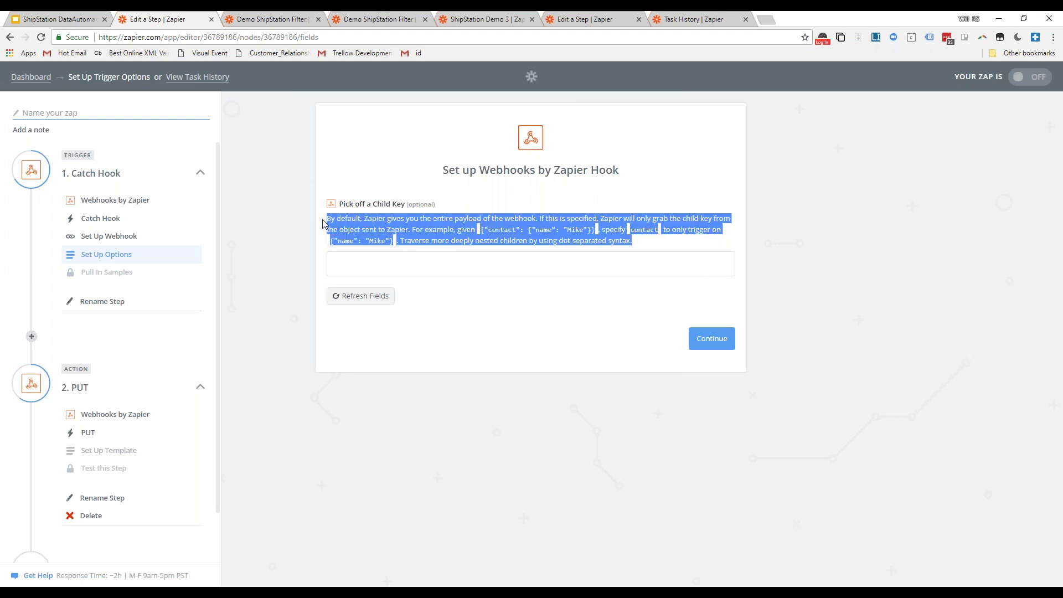
left_click(483, 229)
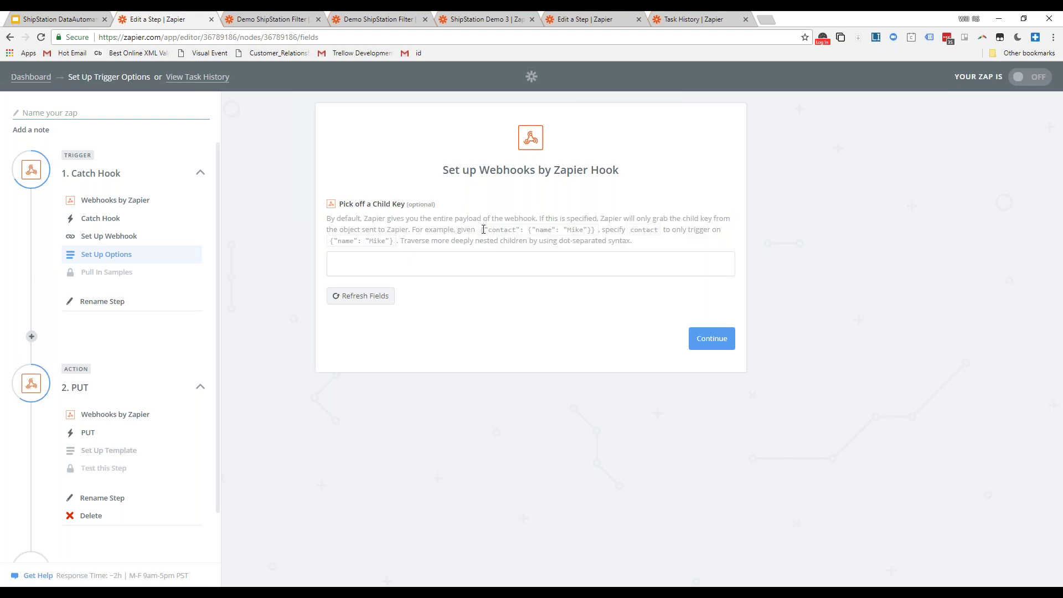
double_click(543, 232)
left_click(543, 232)
double_click(571, 231)
left_click(706, 343)
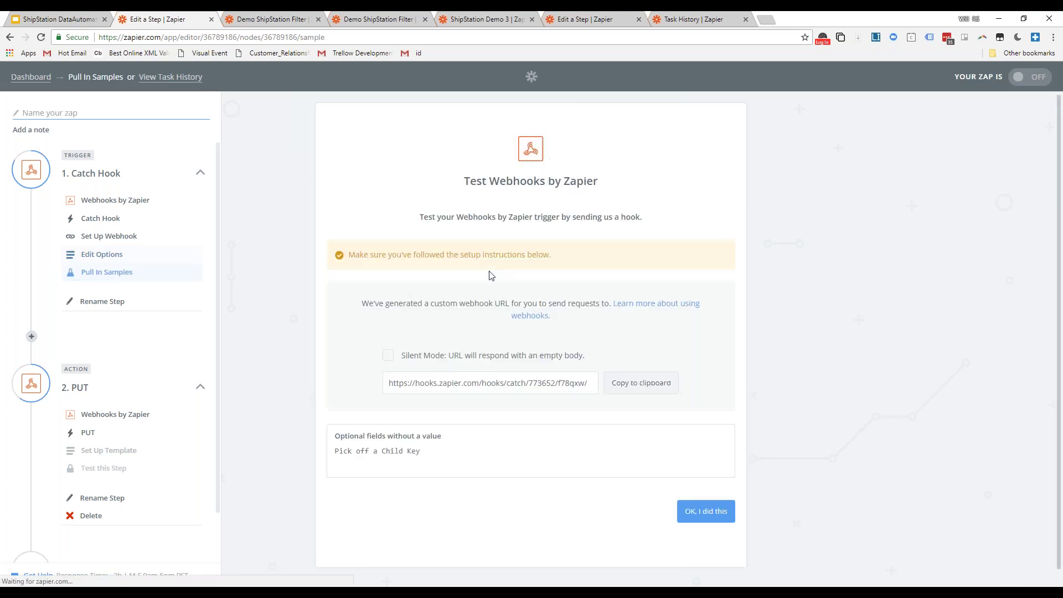
- Select the generated hooks.zapier.com catch URL, then return to the trigger's Edit Options
left_click(465, 382)
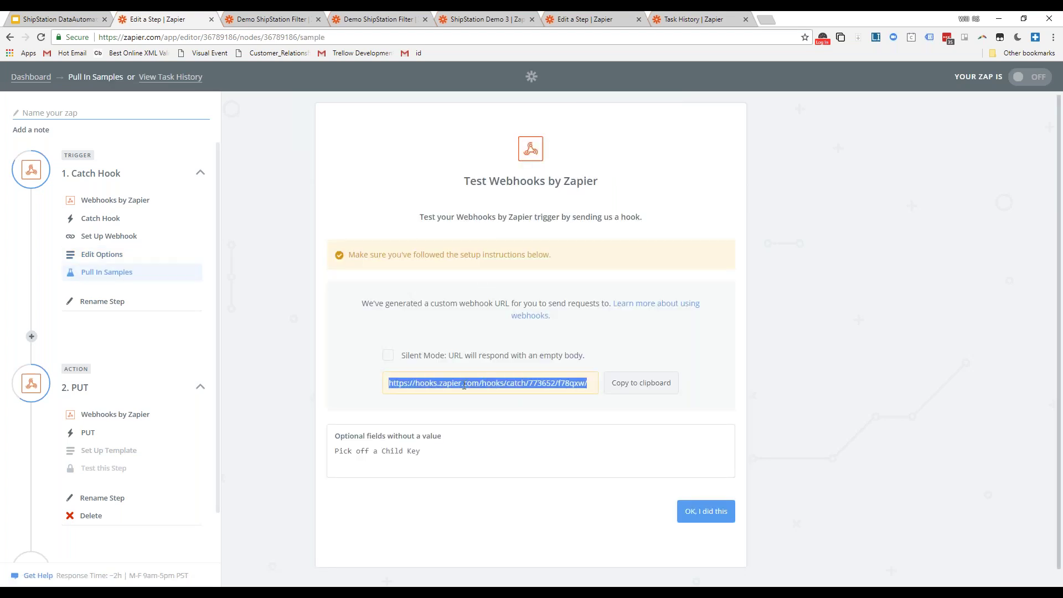
left_click(461, 384)
left_click_drag(389, 384, 592, 388)
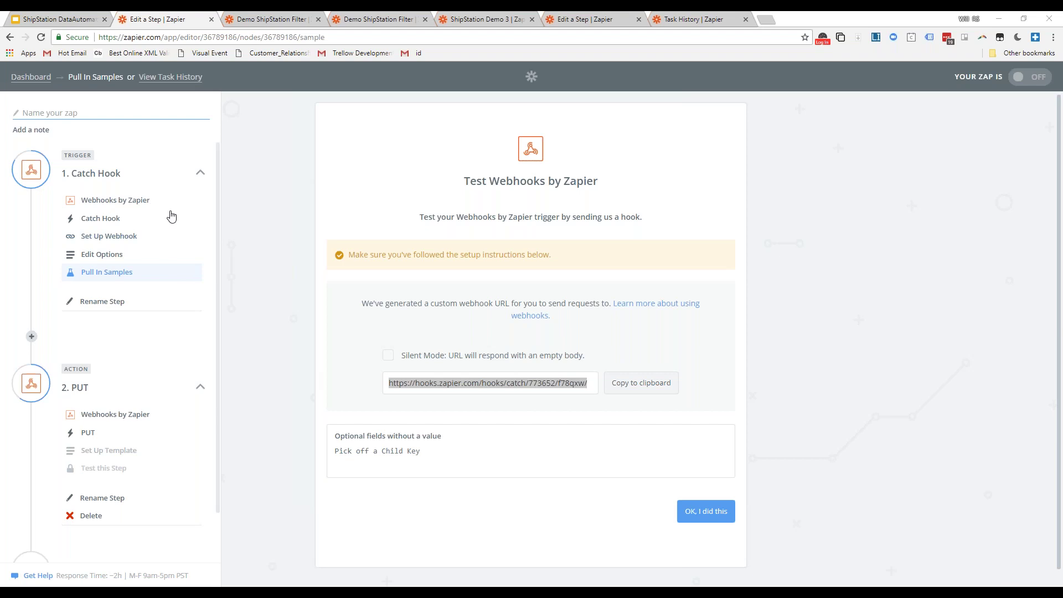
left_click(105, 254)
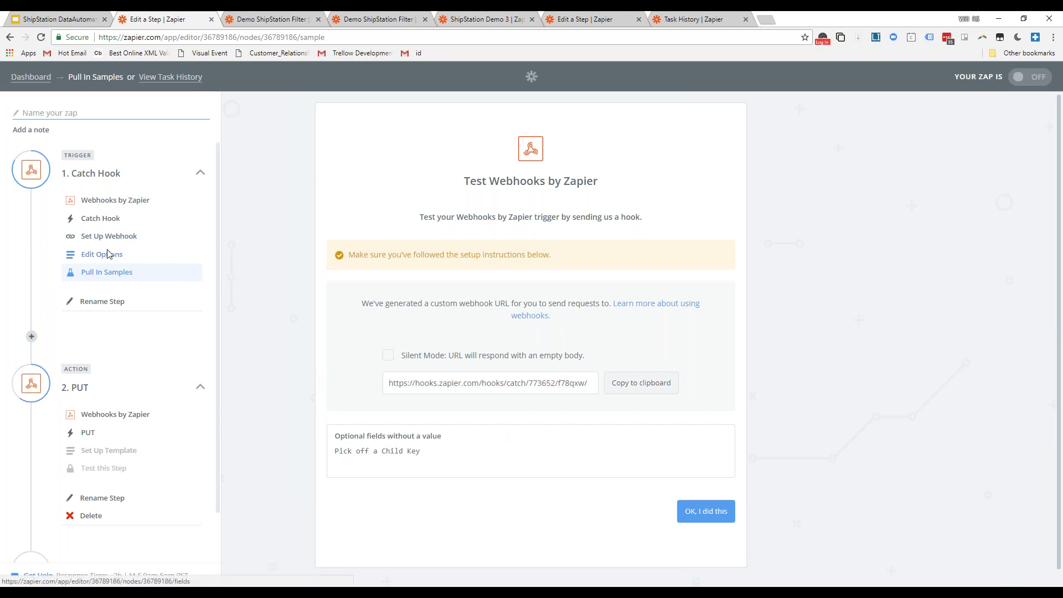
- Switch the trigger event from Catch Hook to Retrieve Poll and save it
left_click(110, 238)
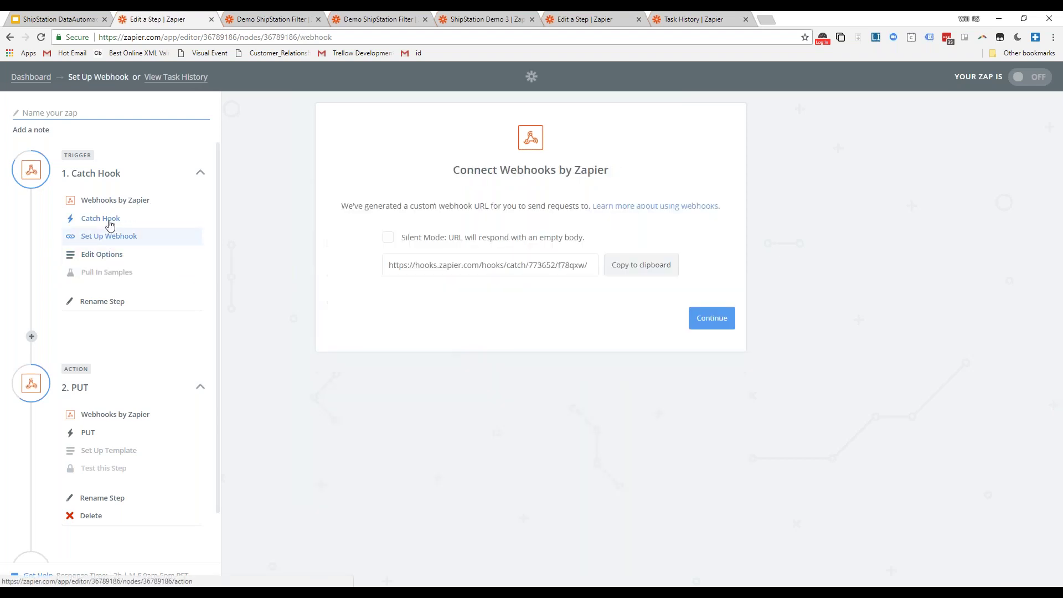
left_click(105, 219)
left_click(435, 267)
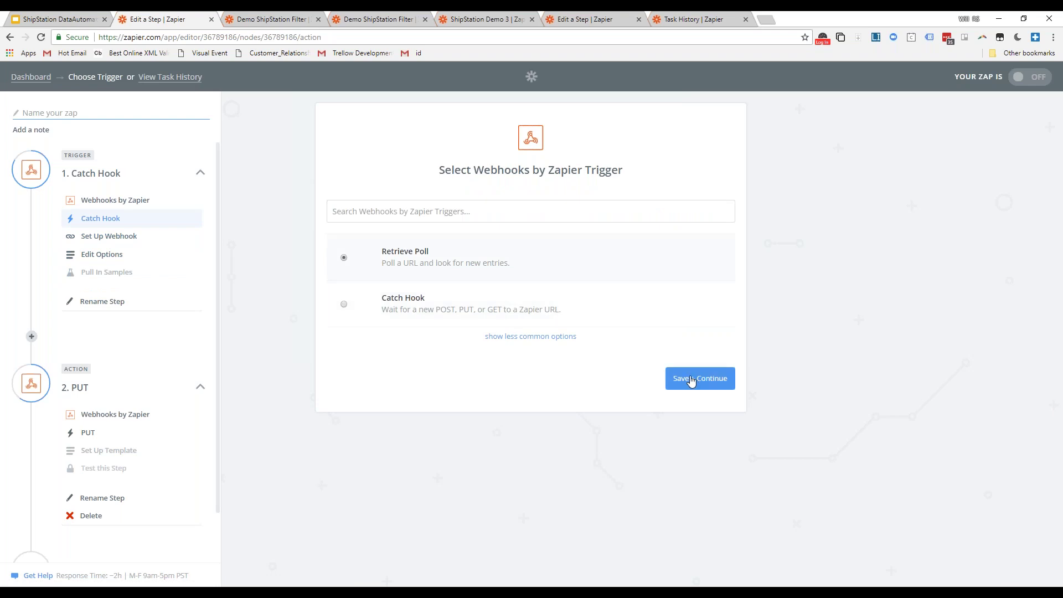
left_click(692, 379)
- Review the Retrieve Poll URL and option fields, then go to the PUT step's app choice
left_click(404, 255)
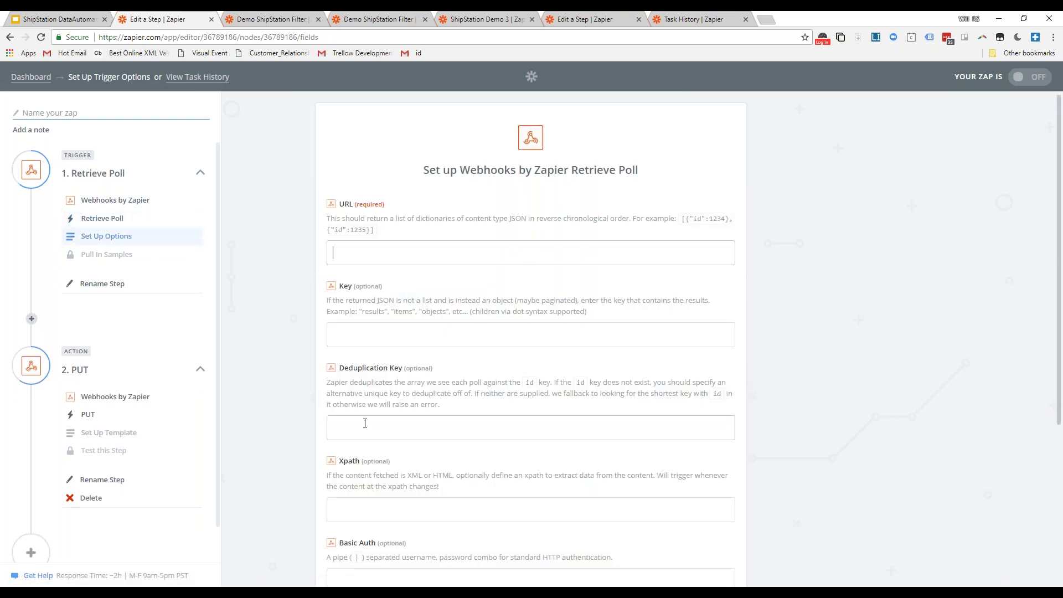
scroll(409, 387, "down", 4)
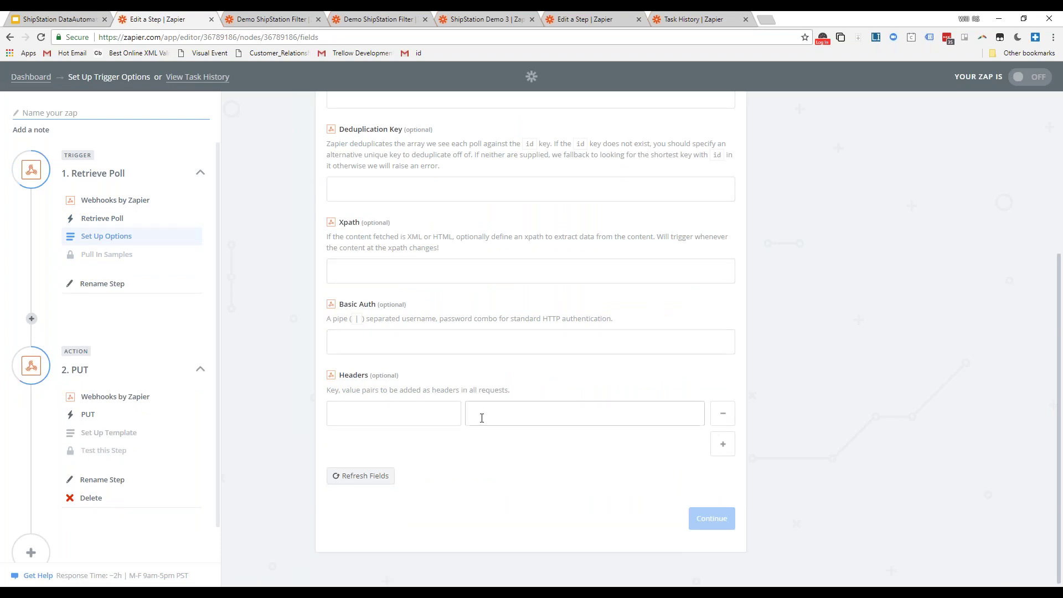
scroll(405, 310, "up", 5)
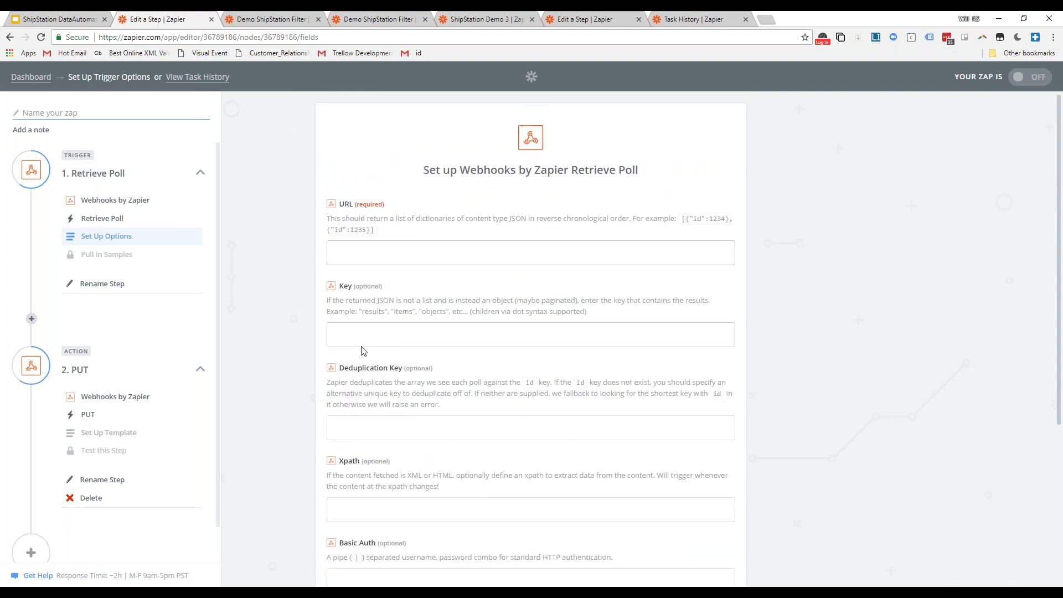
scroll(158, 343, "down", 1)
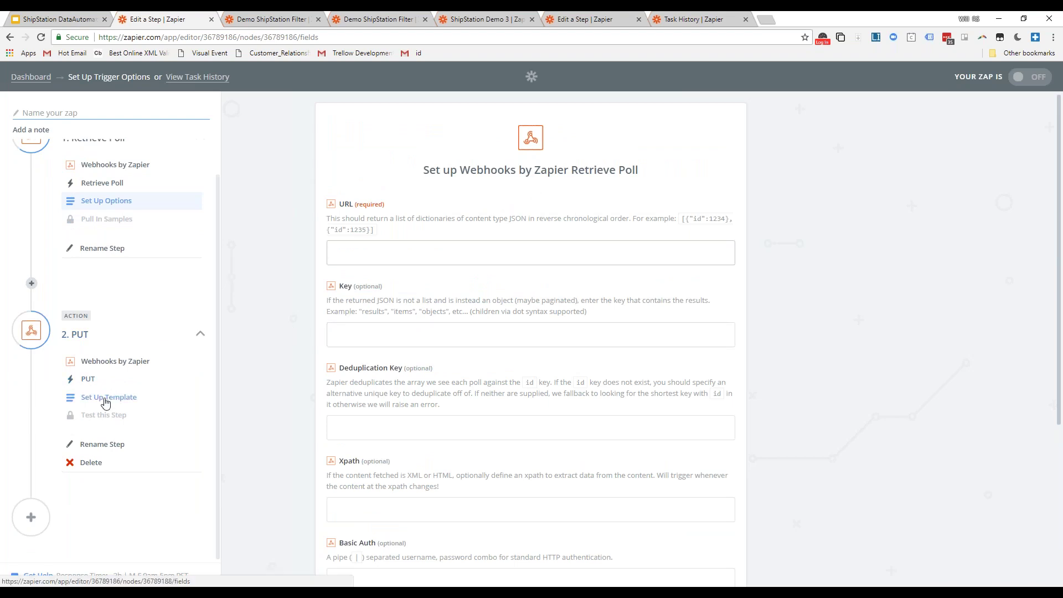
left_click(105, 368)
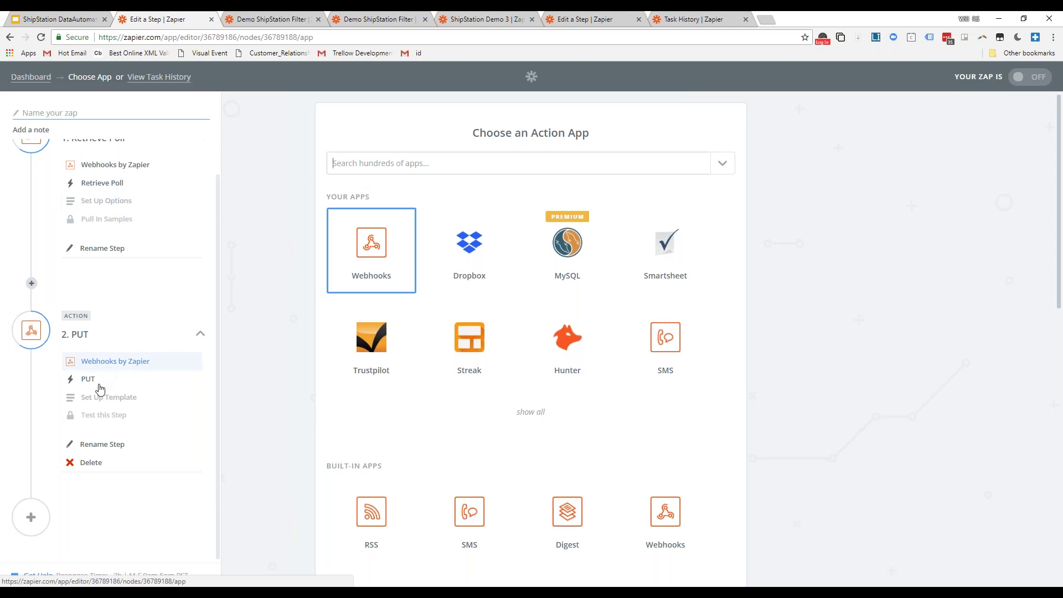
- Choose Webhooks as the app for the PUT action step
left_click(398, 255)
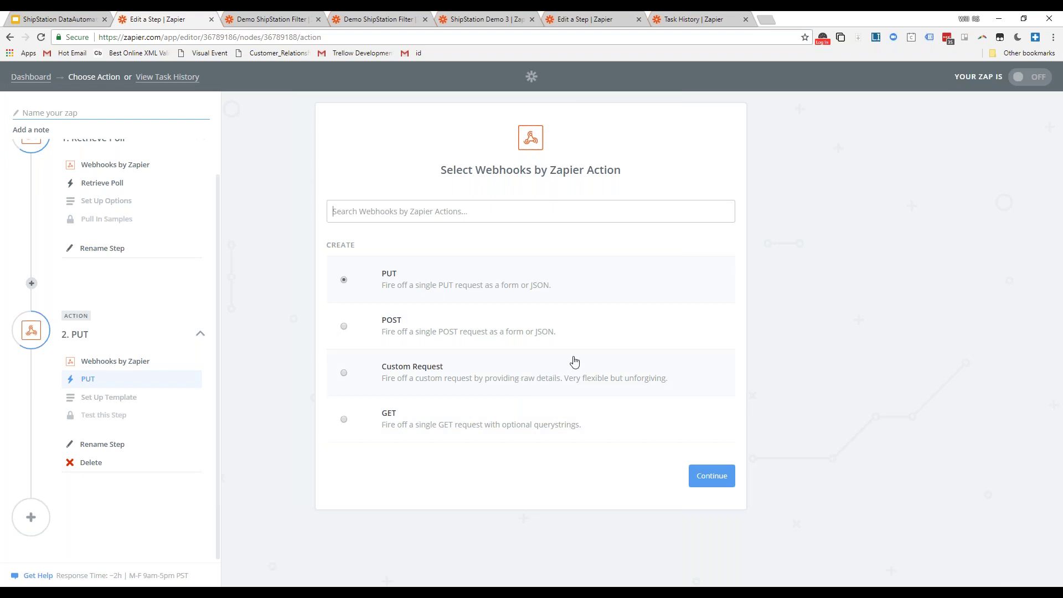
- Load google.com in a new Chrome tab, then return to the Zapier editor tab
left_click(766, 23)
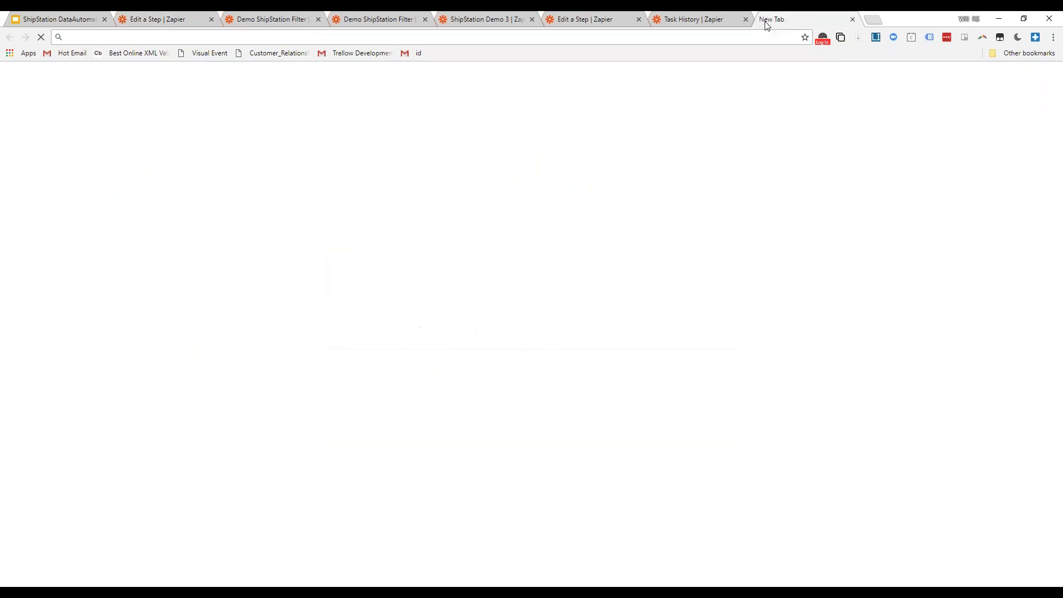
type("google.co")
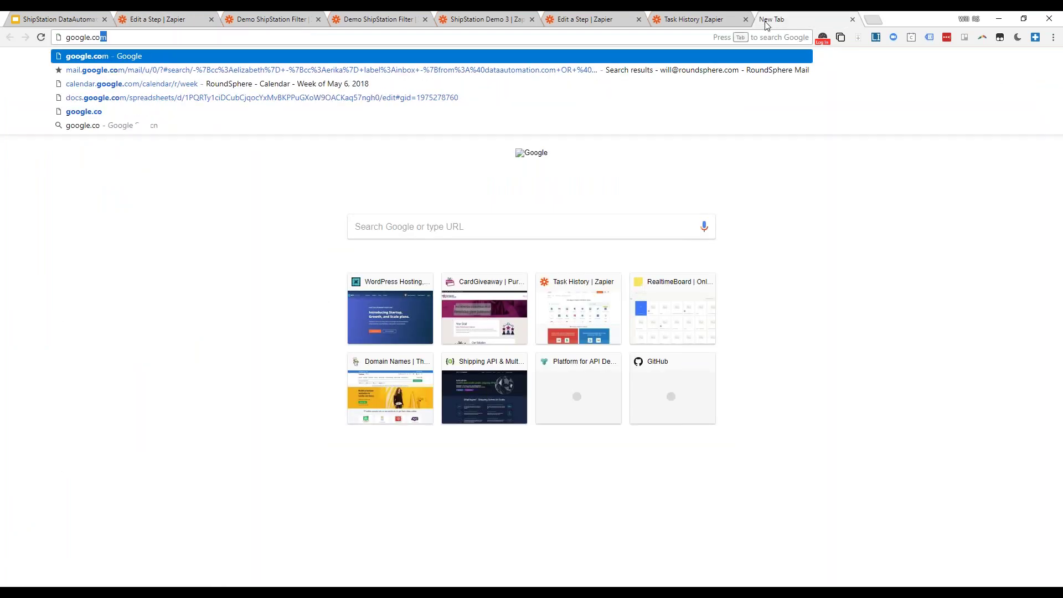
key("Return")
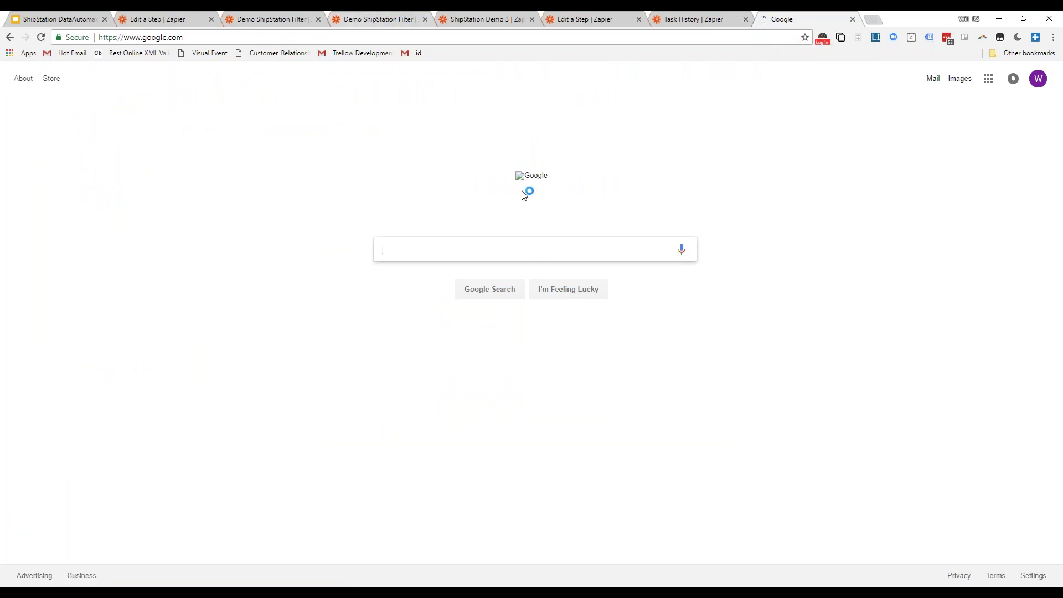
left_click(119, 37)
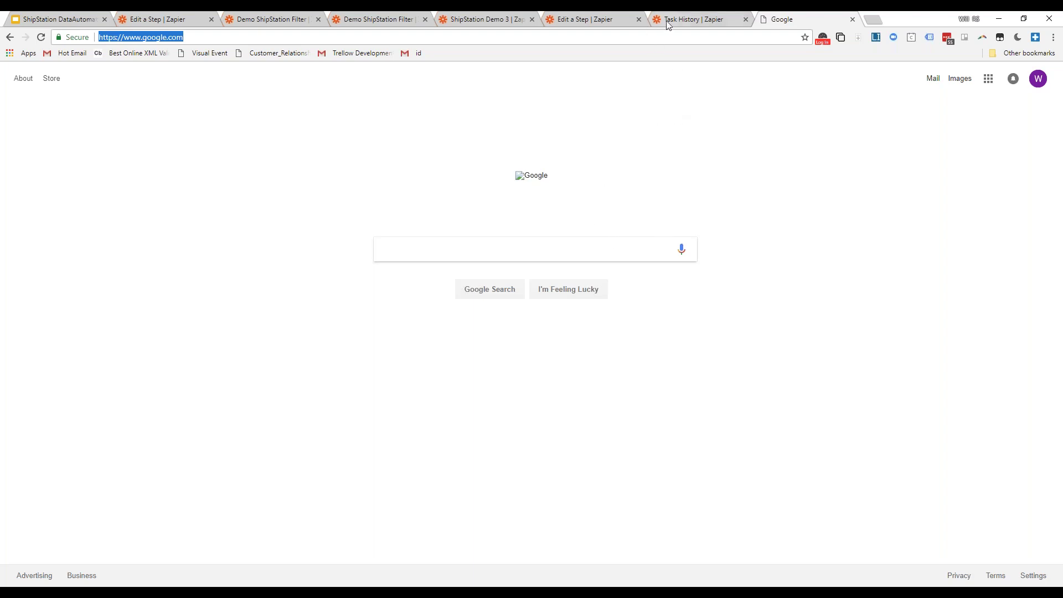
left_click(581, 22)
- Browse the ShipStation Demo 3 and Demo ShipStation Filter zaps, then show the 'What You Can Do' slide
left_click(490, 22)
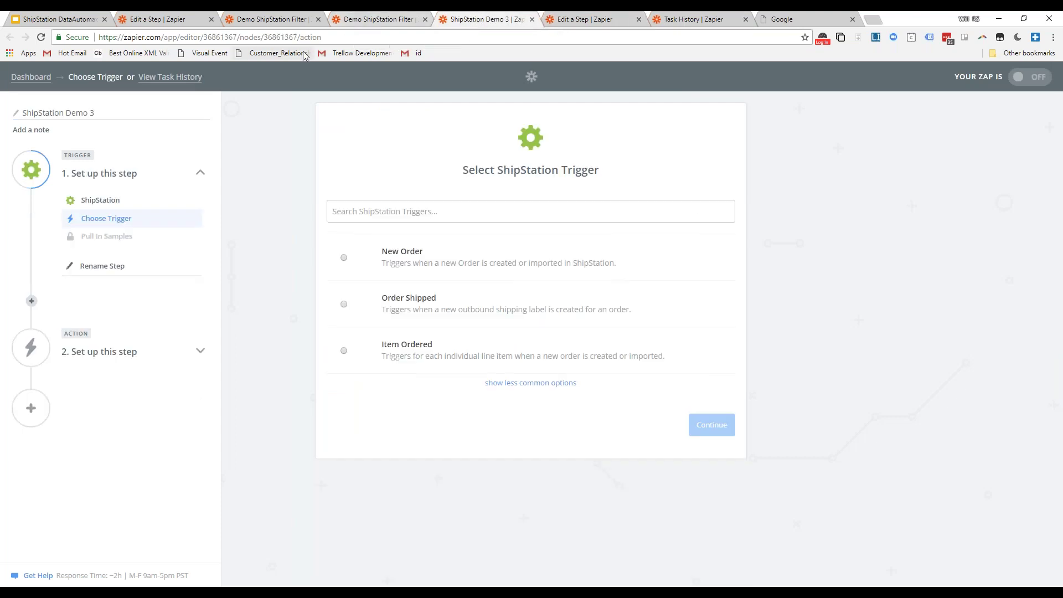
left_click(166, 19)
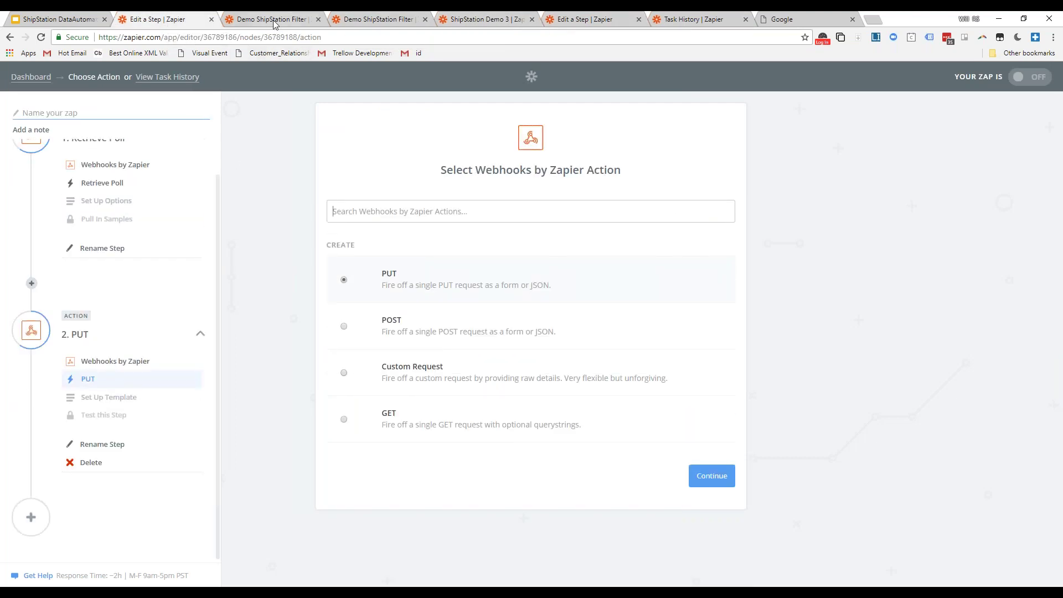
left_click(276, 23)
left_click(374, 25)
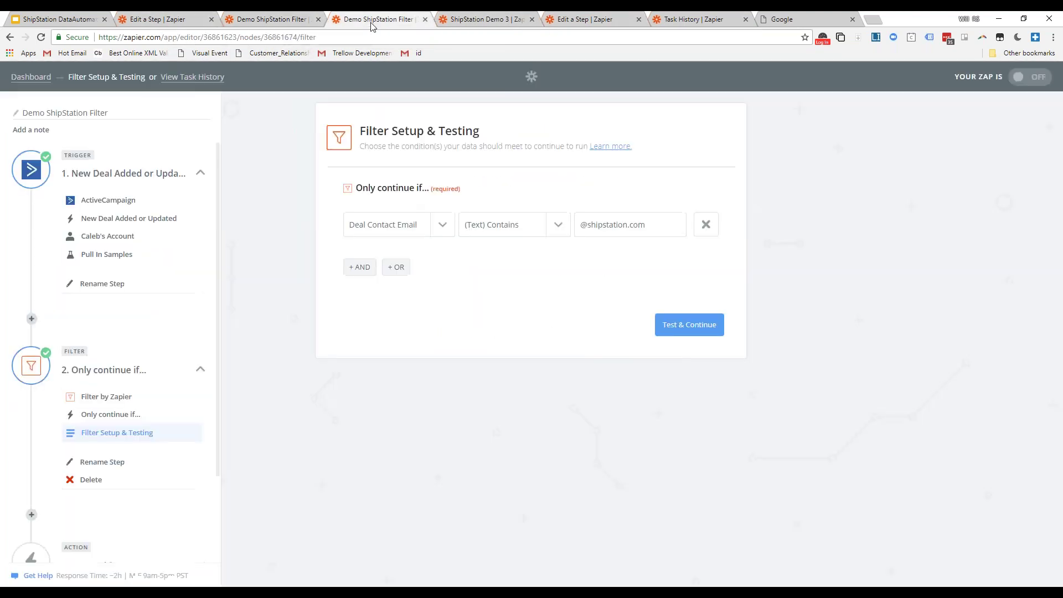
left_click(485, 23)
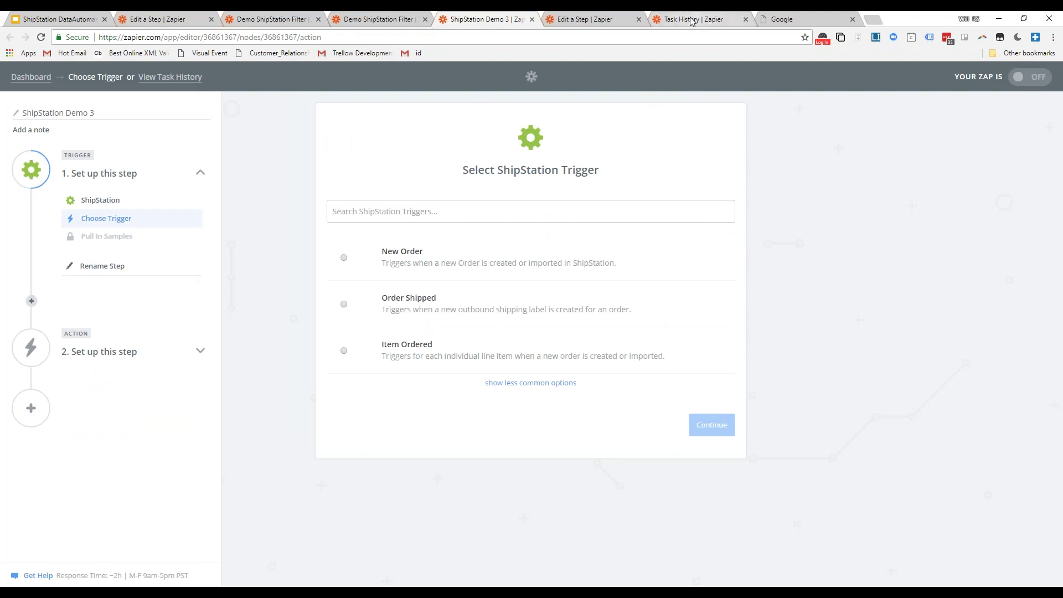
left_click(603, 21)
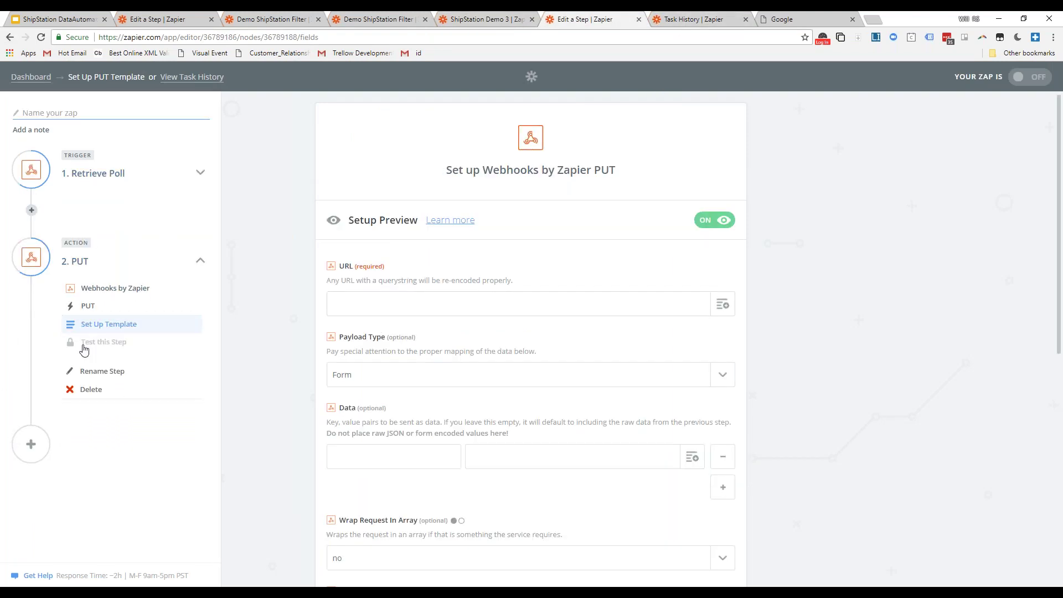
left_click(69, 22)
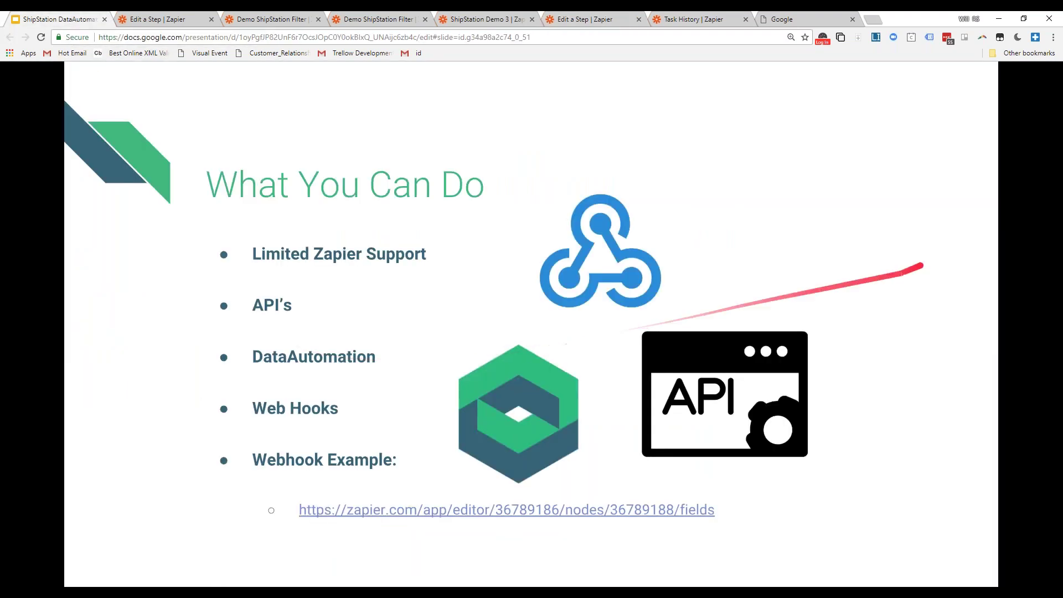
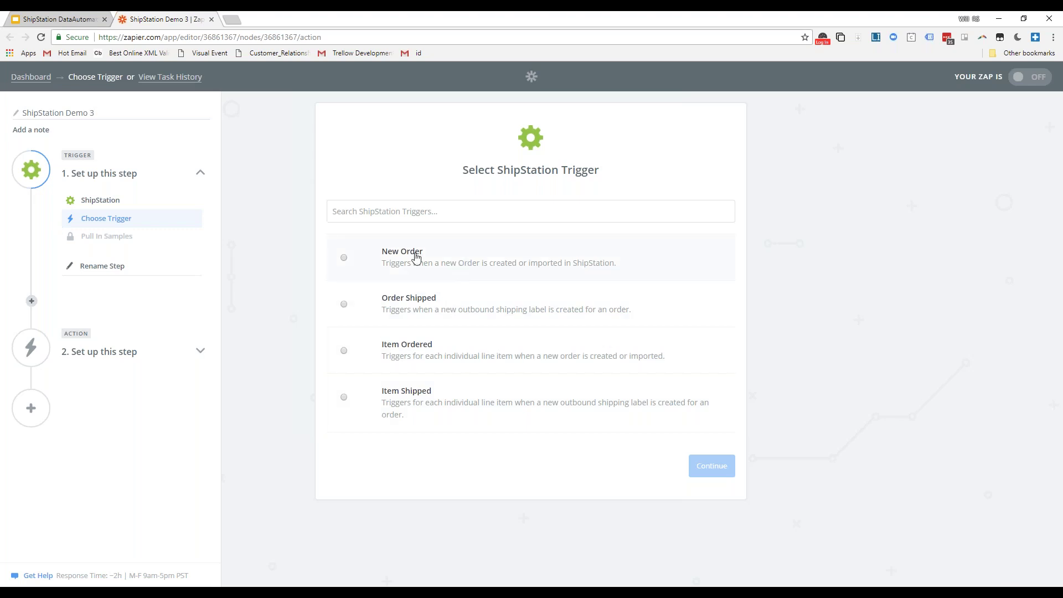
- After showing the ShipStation Zapier App slide, pick New Order as the ShipStation trigger and save it
left_click(66, 21)
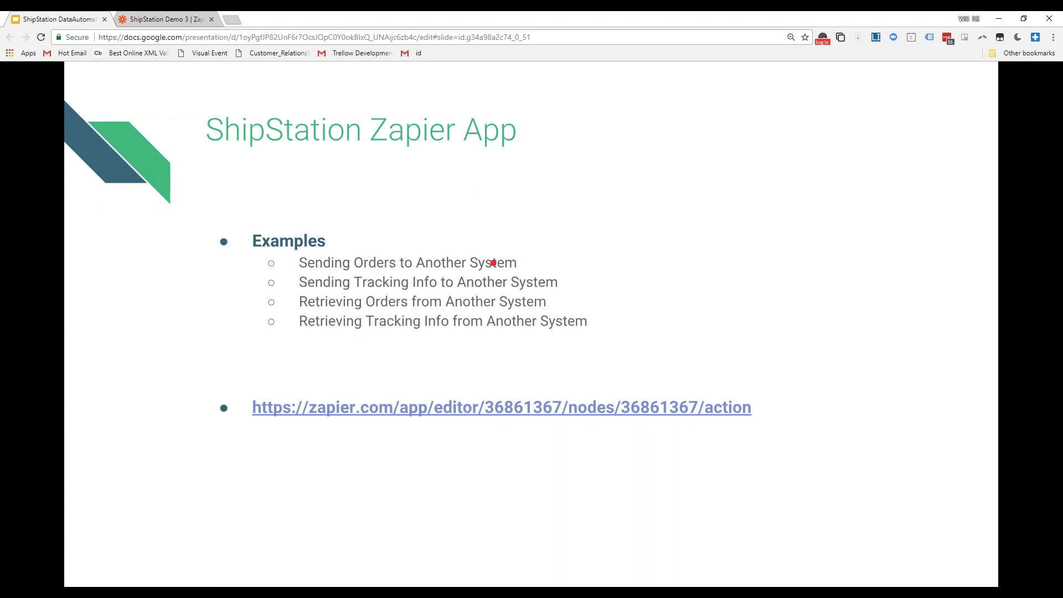
left_click(159, 22)
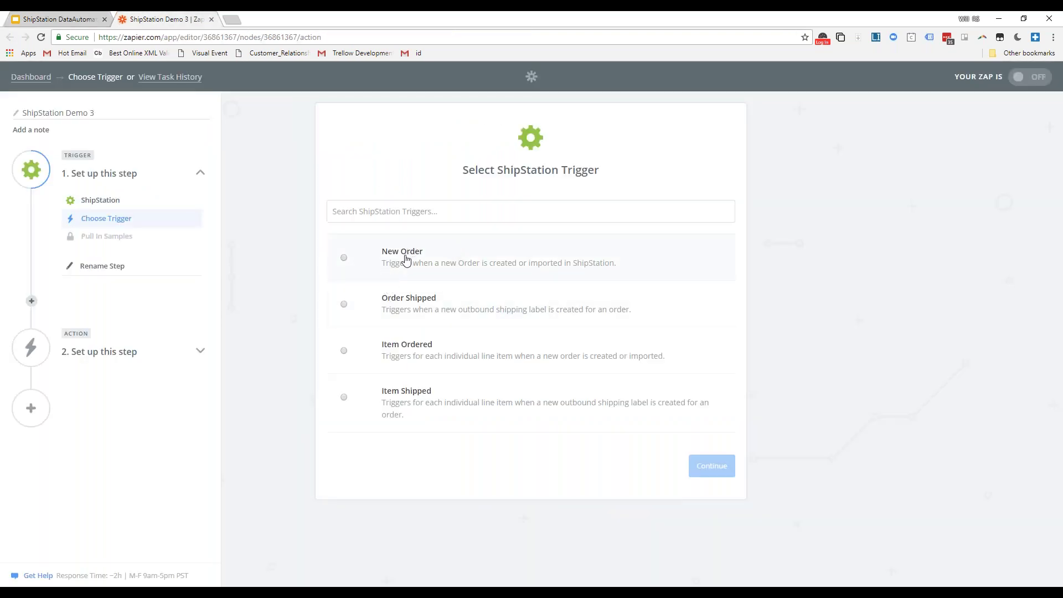
left_click(404, 254)
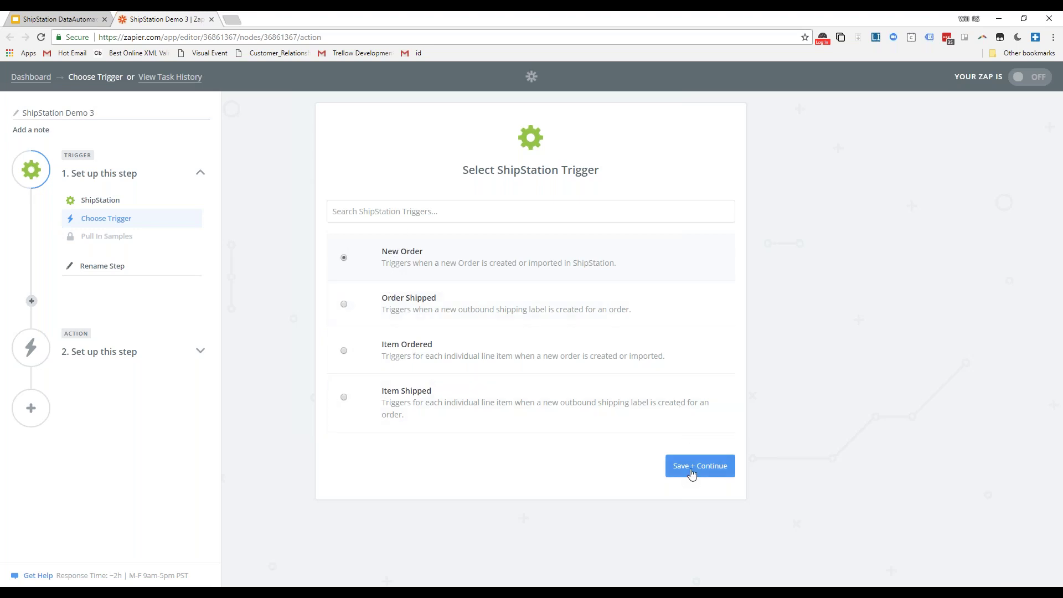
left_click(692, 474)
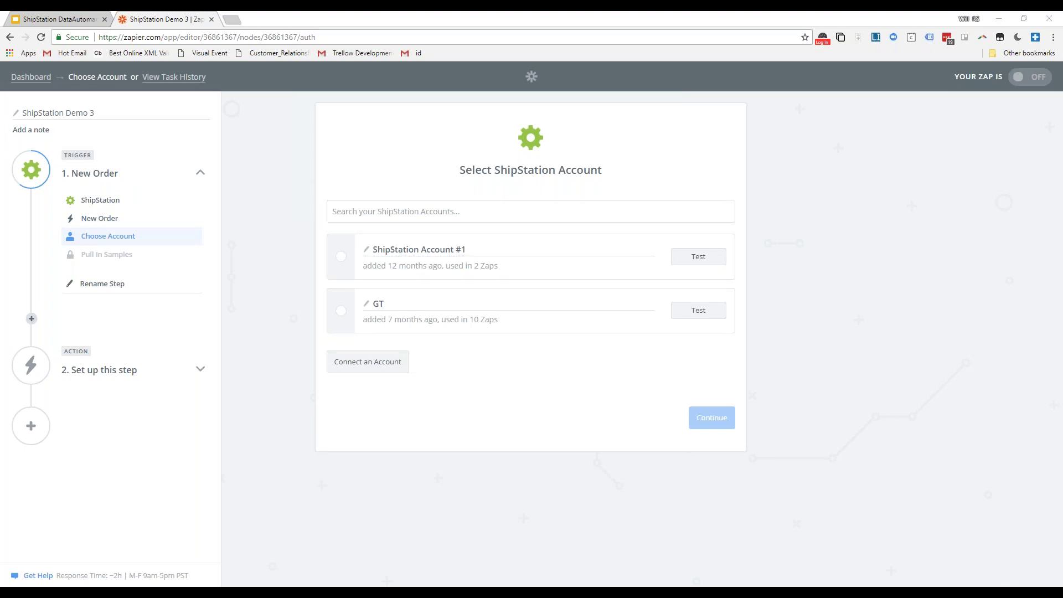
- Test both saved ShipStation accounts, then start connecting a new account and bring ShipStation Settings on screen
left_click(700, 262)
left_click(701, 308)
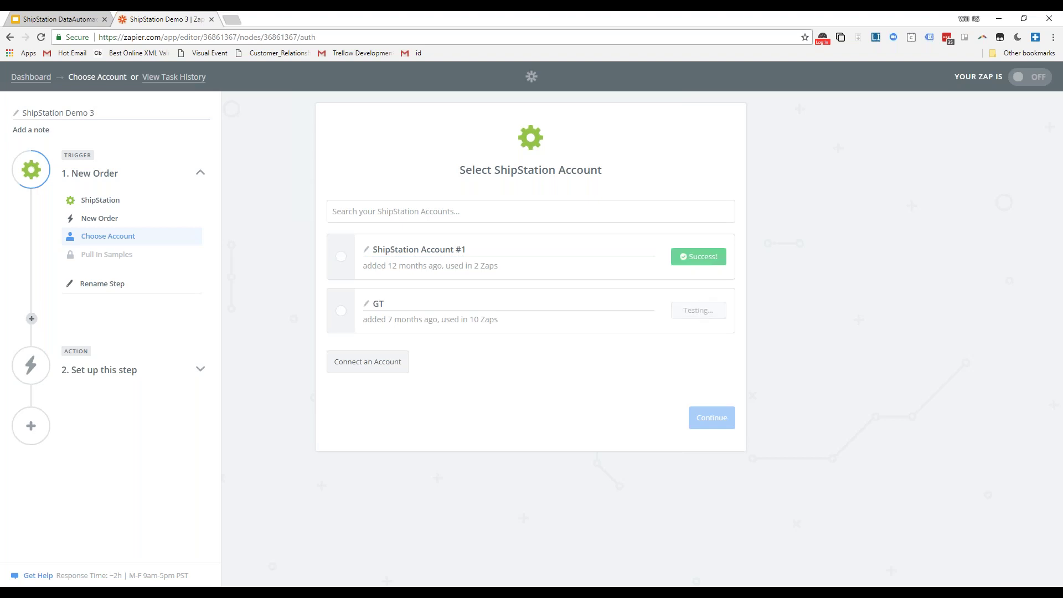
left_click(381, 362)
left_click_drag(791, 28, 539, 83)
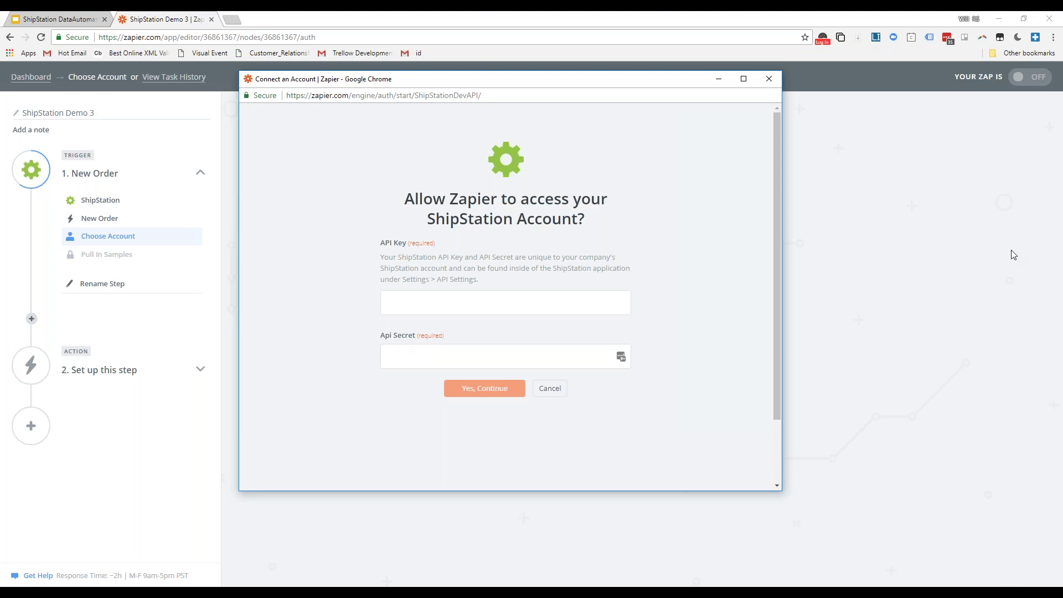
left_click_drag(1062, 222, 614, 19)
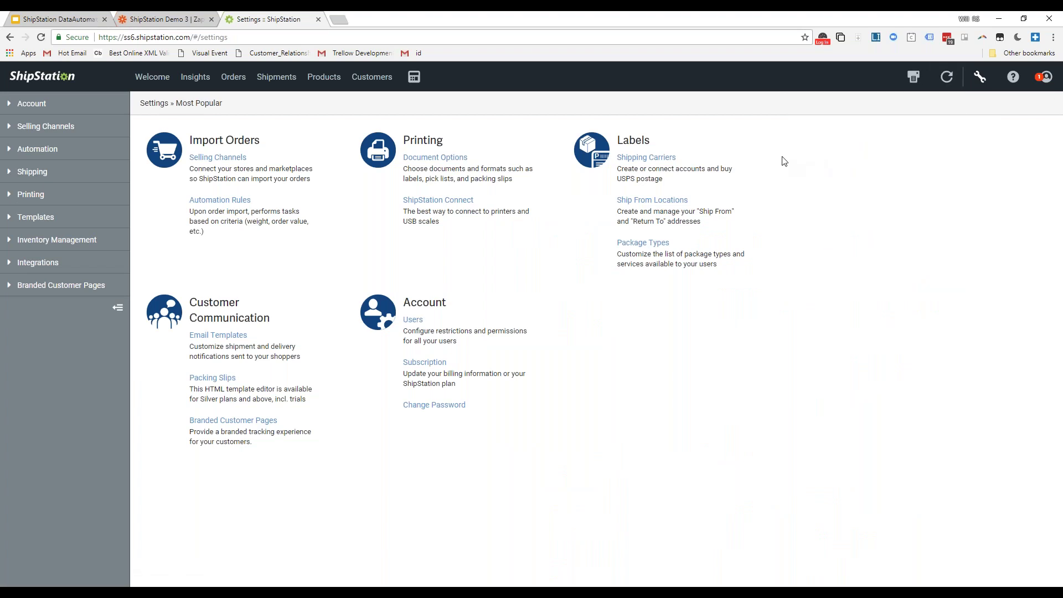
- Show the API key and secret under ShipStation's Account > API Settings, then go back to Zapier
left_click(31, 104)
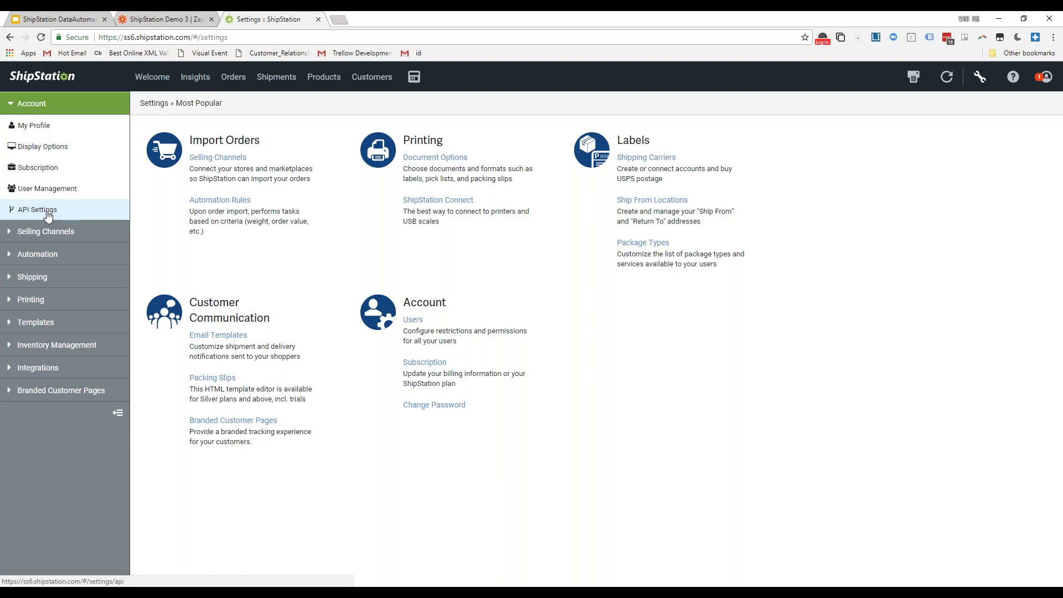
left_click(48, 215)
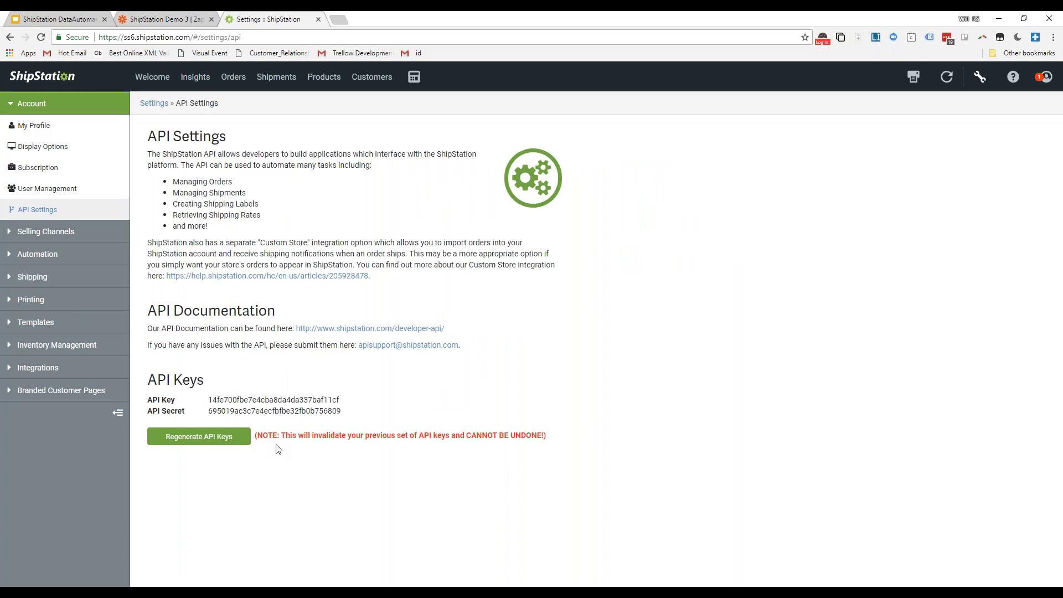
left_click(158, 19)
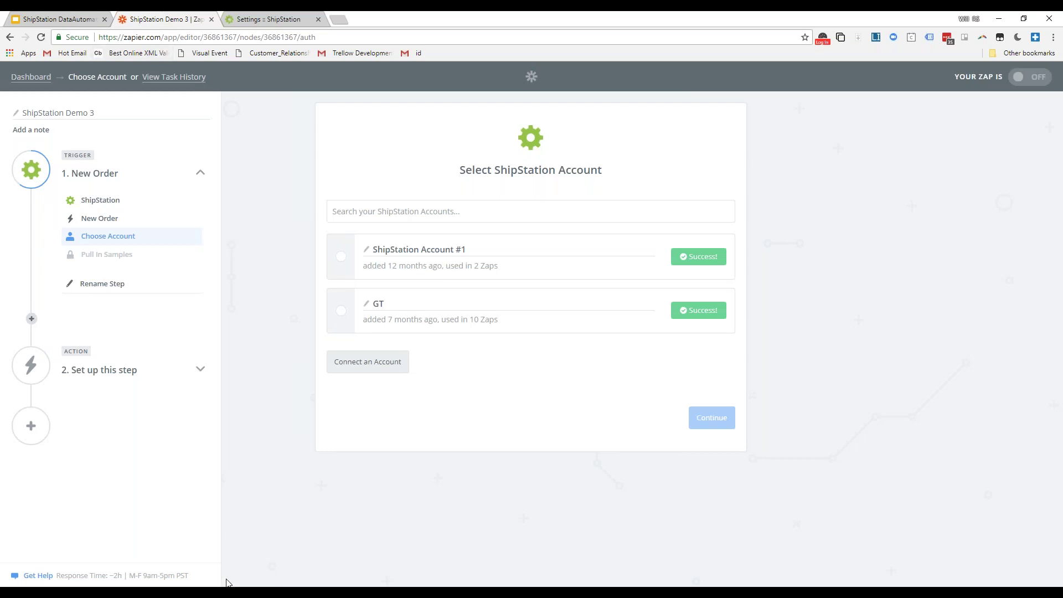
- Cancel the new-account connection and save the GT ShipStation account for the New Order trigger
mouse_move(227, 585)
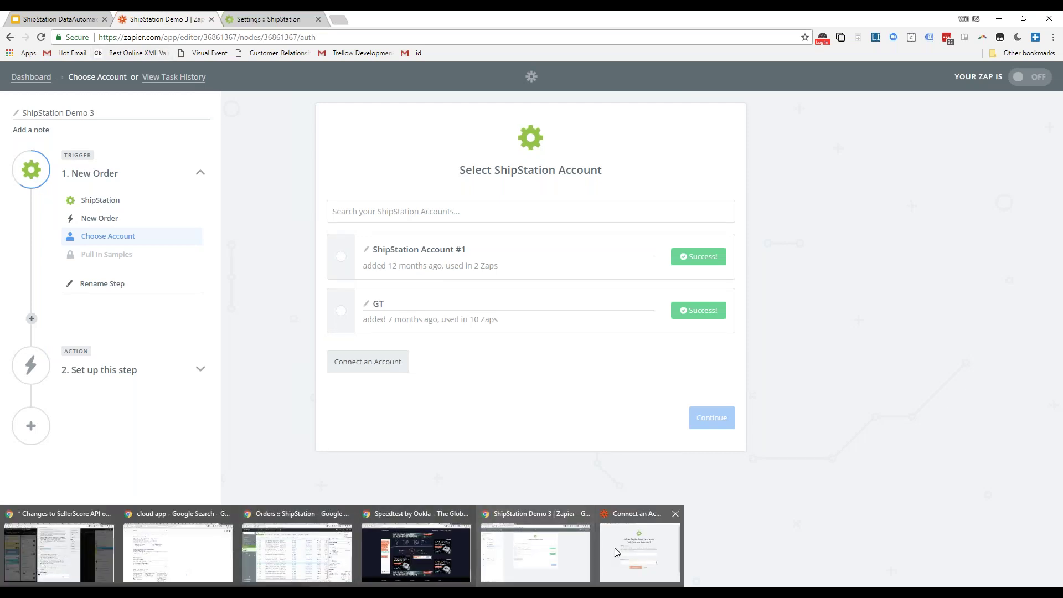
left_click(627, 545)
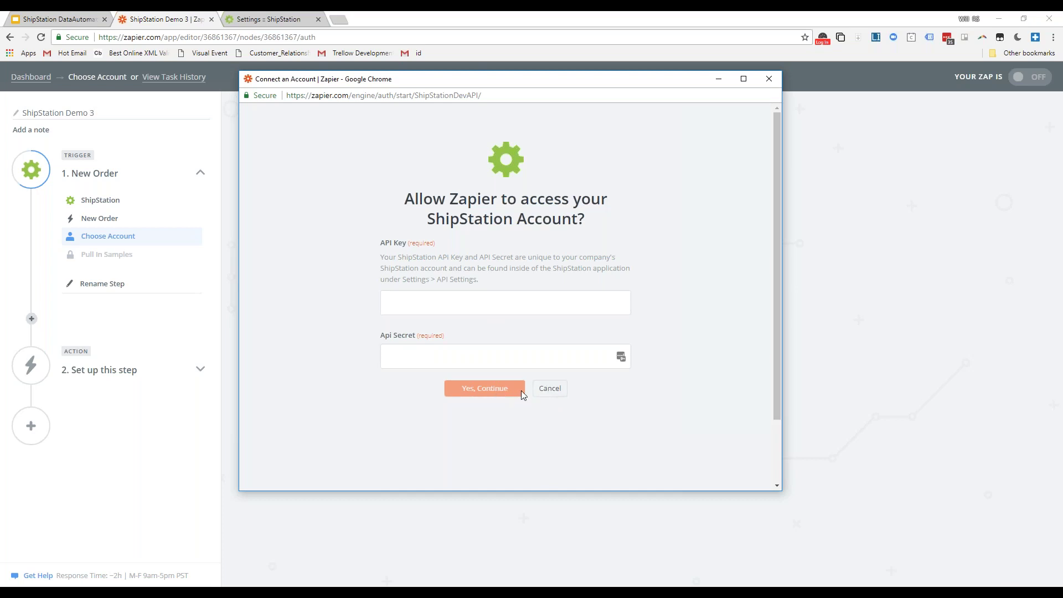
left_click(552, 390)
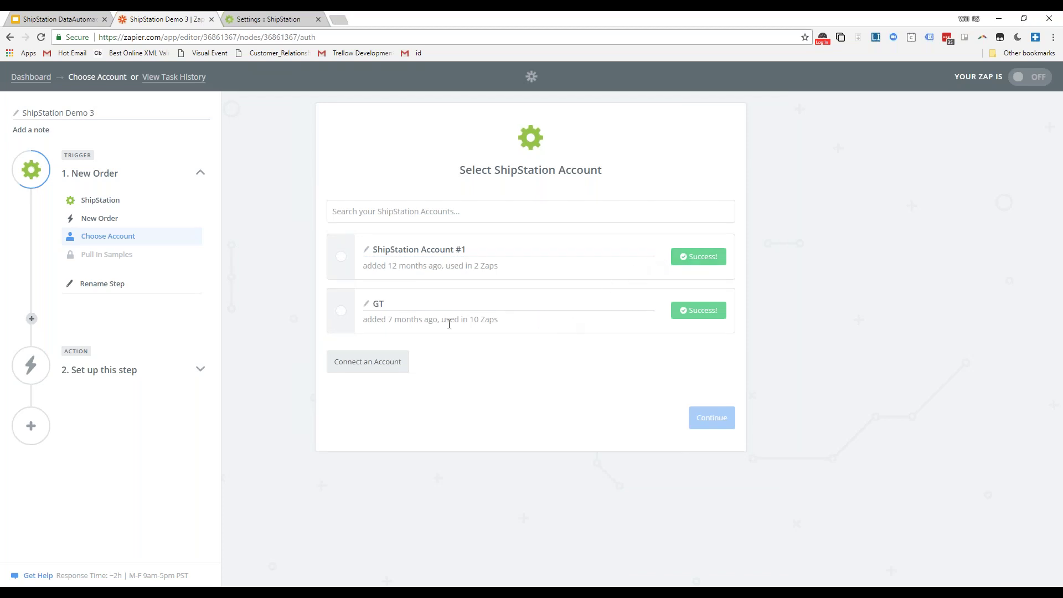
left_click(342, 311)
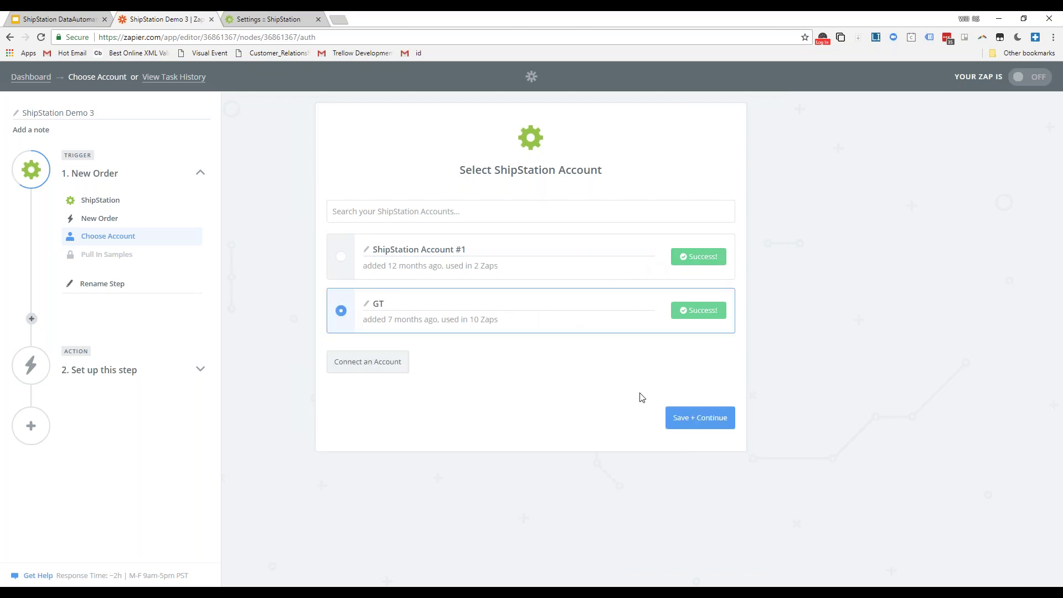
left_click(692, 422)
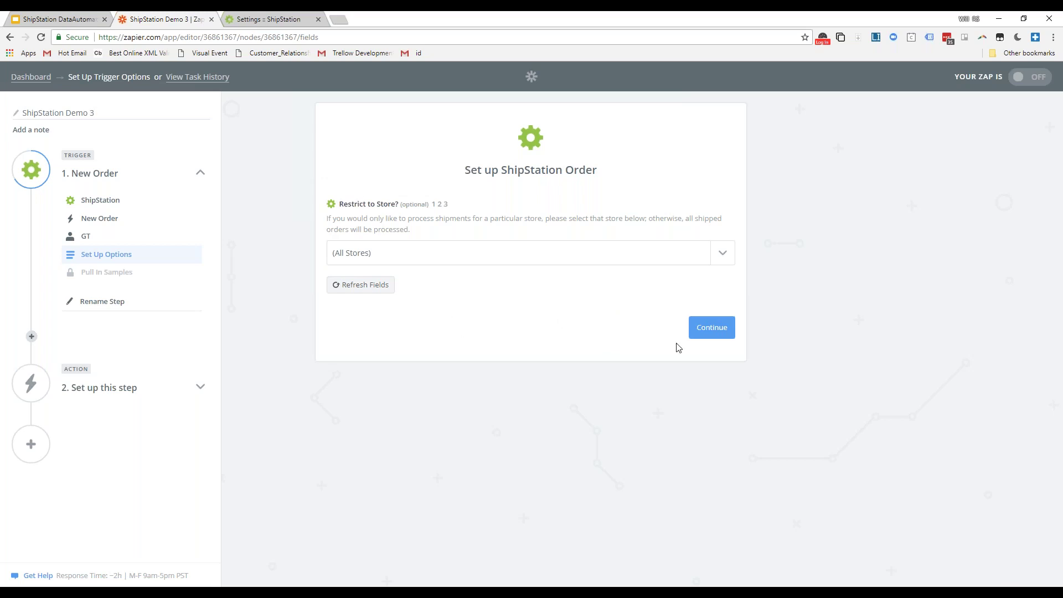
- Keep (All Stores), fetch a sample order, re-test until successful, and continue
left_click(712, 331)
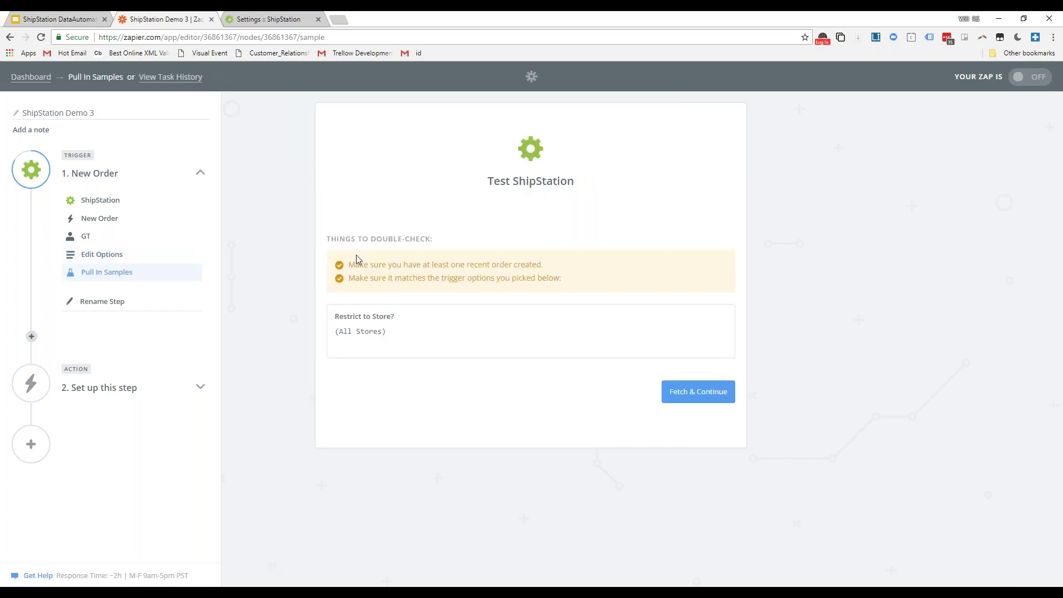
left_click(697, 393)
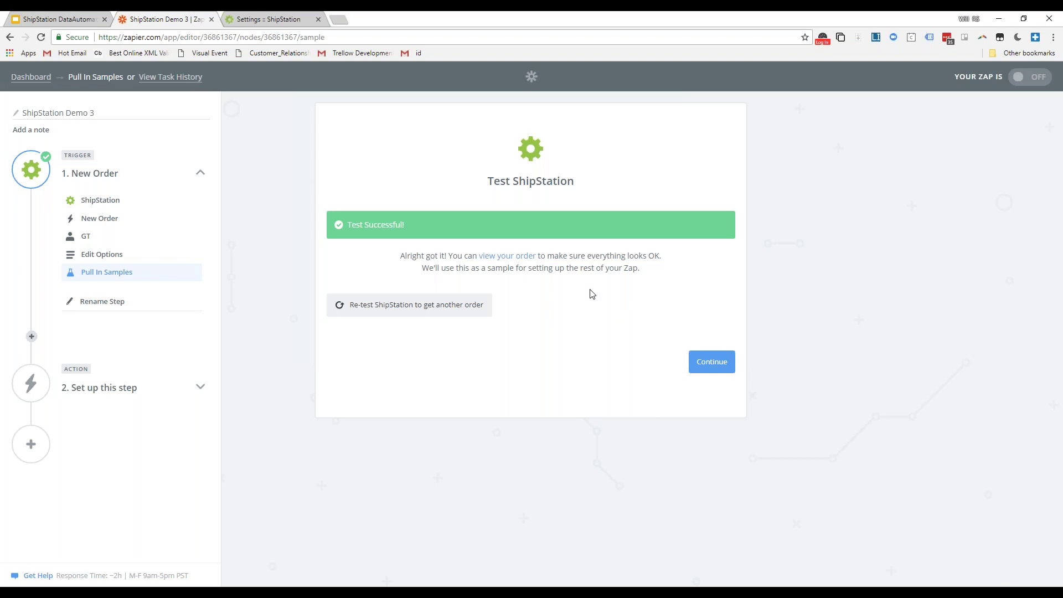
left_click(434, 314)
left_click(694, 396)
left_click(705, 365)
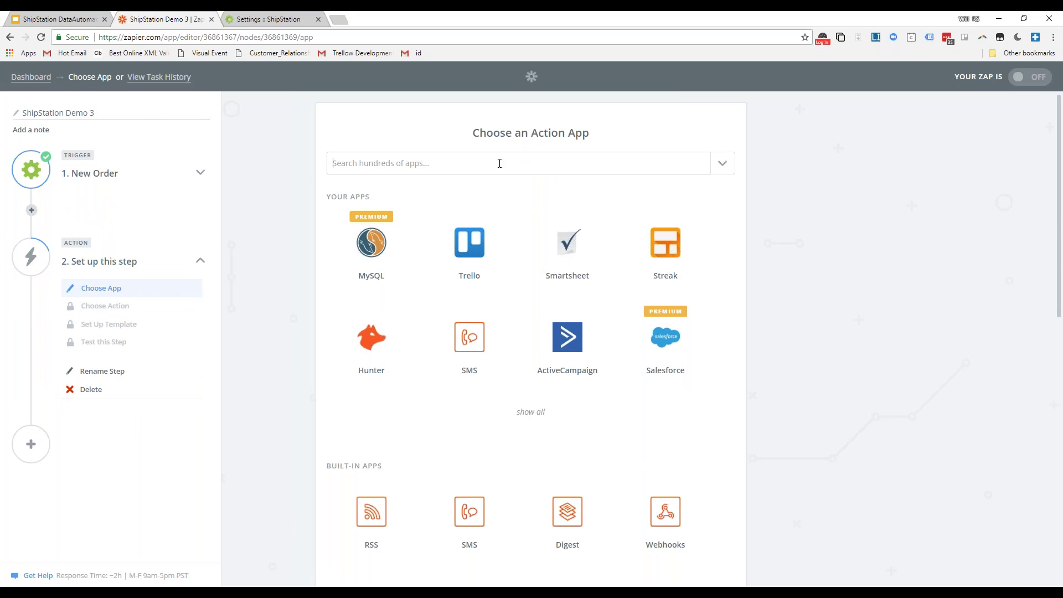
- Back out of Google Sheets, search the app list for 'gma', and pick Gmail as the action app
left_click(500, 162)
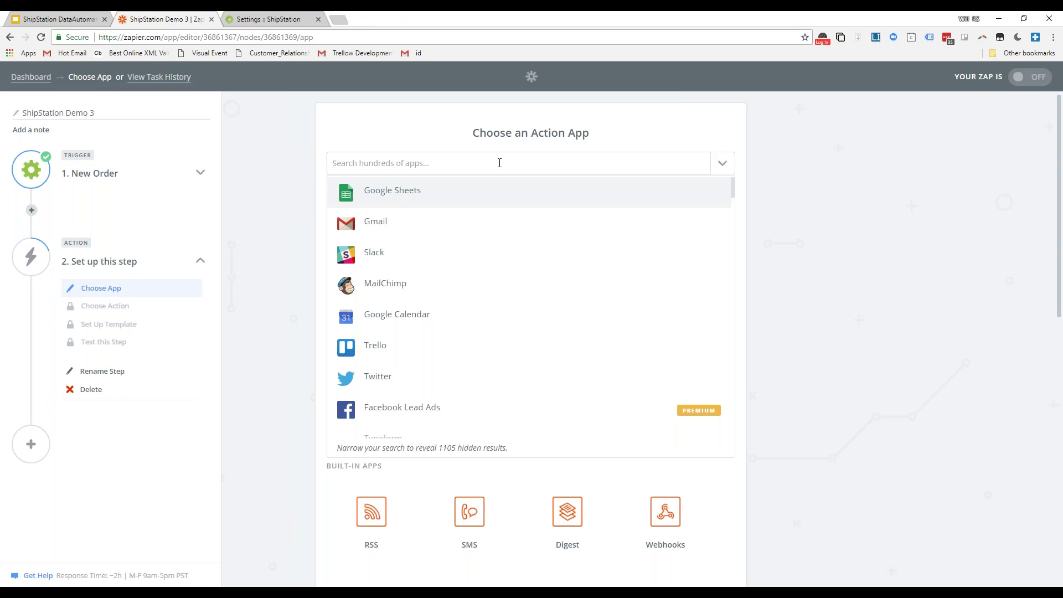
left_click(471, 191)
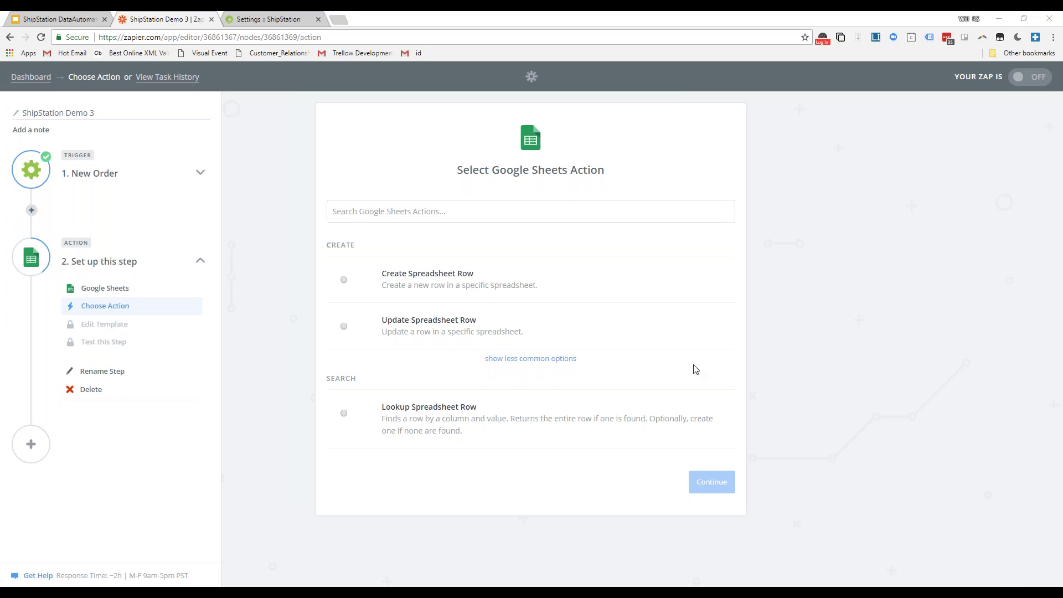
left_click(105, 290)
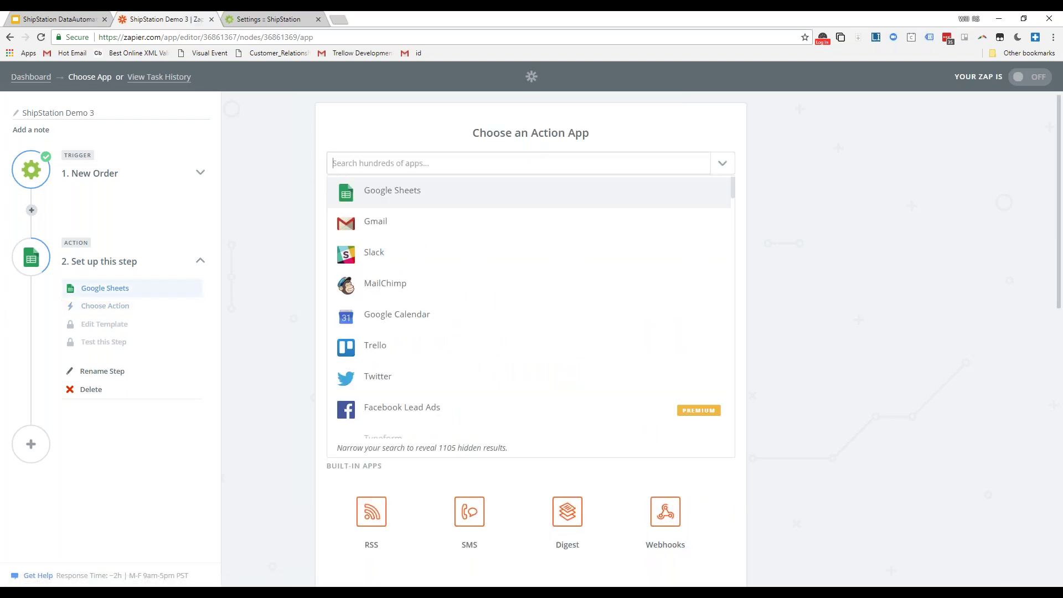
type("email")
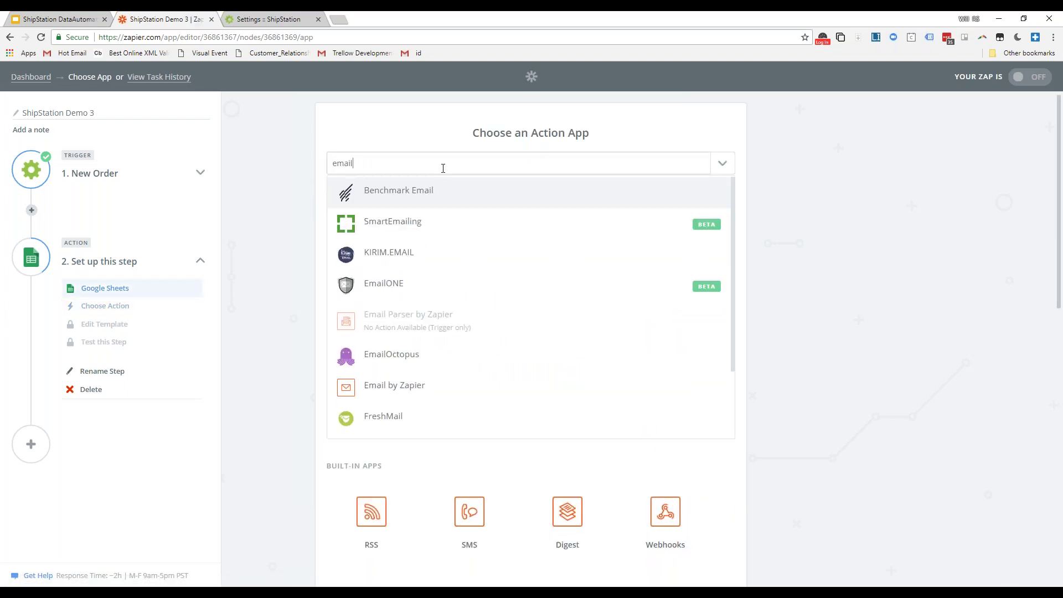
double_click(442, 168)
key("BackSpace")
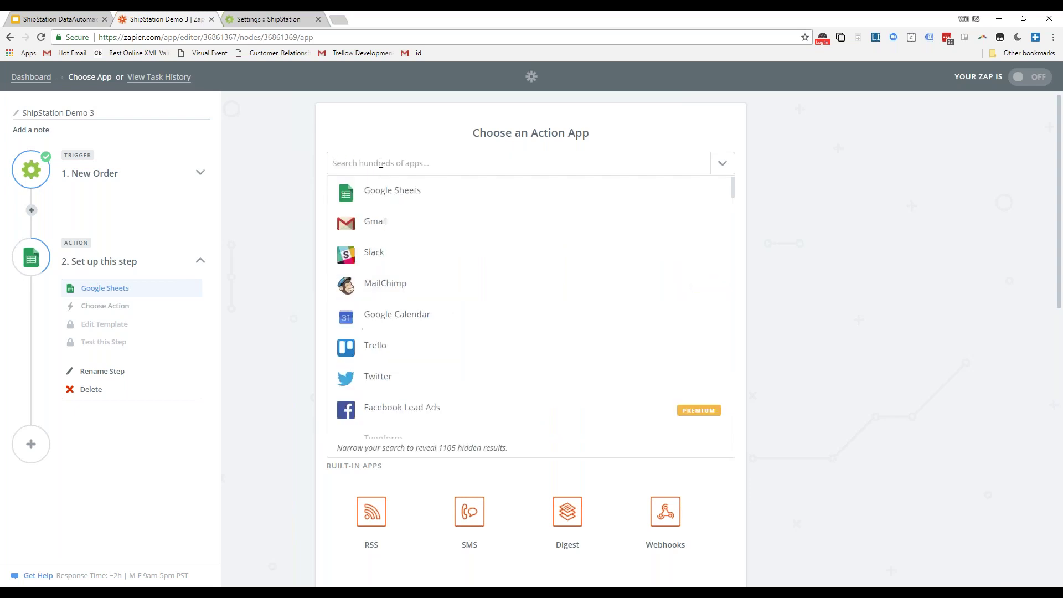
type("gma")
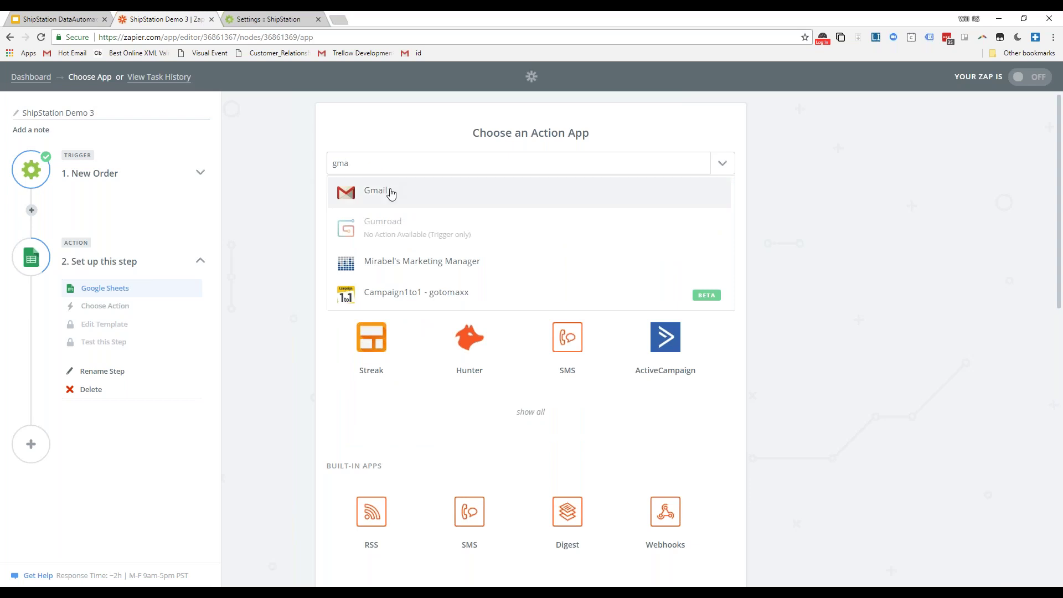
left_click(390, 195)
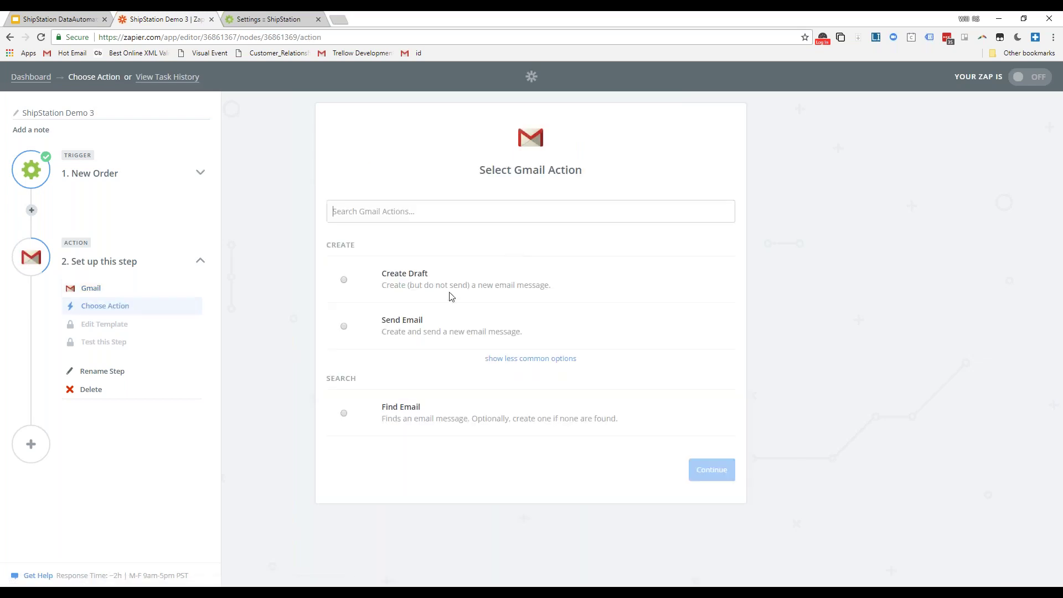
- Choose Gmail's Send Email action and select the first connected Gmail account
left_click(383, 328)
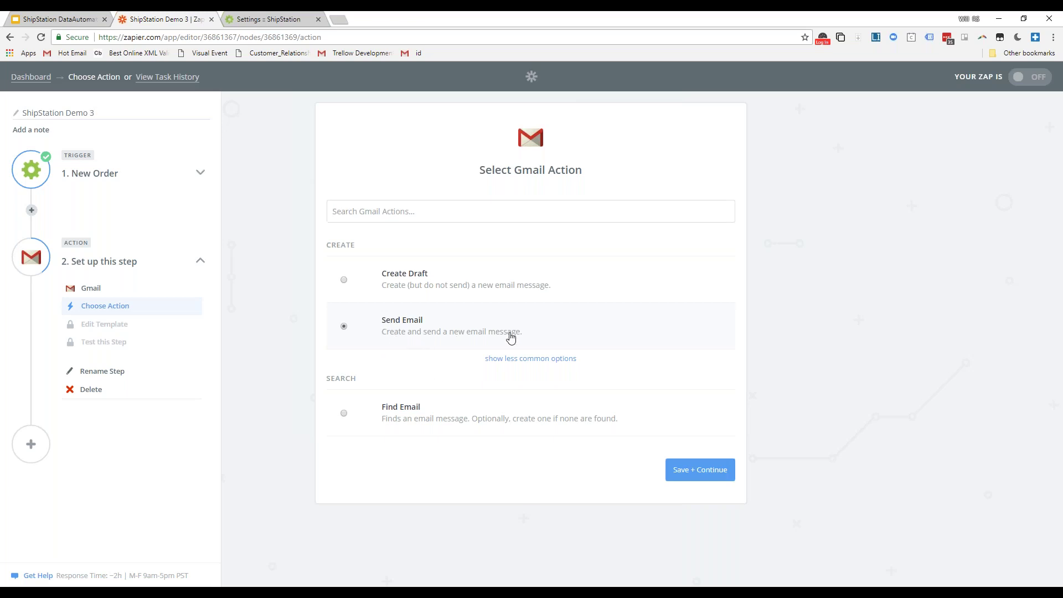
left_click(710, 468)
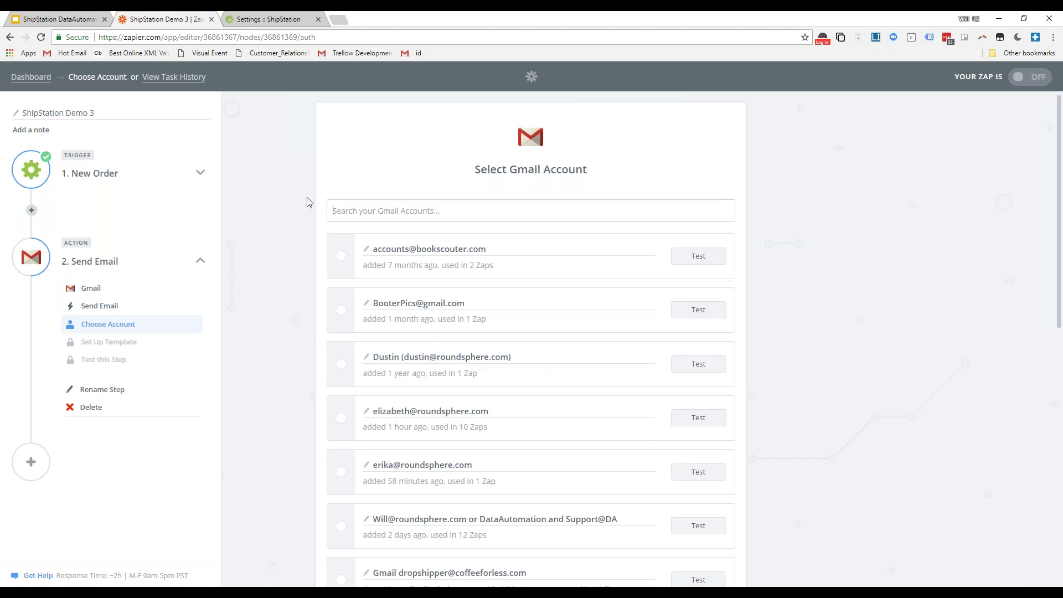
scroll(308, 202, "down", 10)
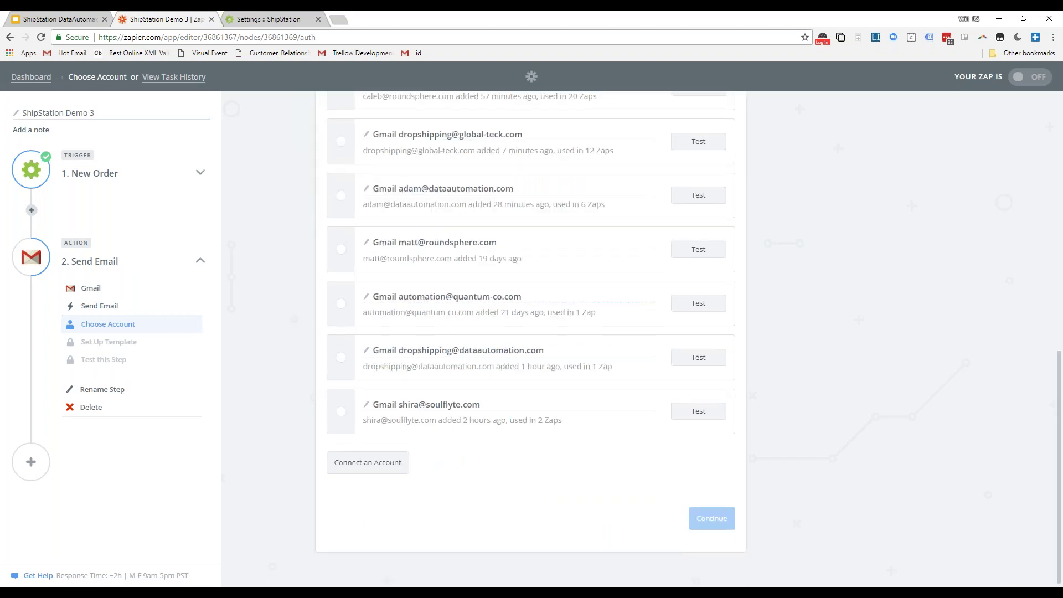
scroll(458, 207, "up", 10)
left_click(524, 256)
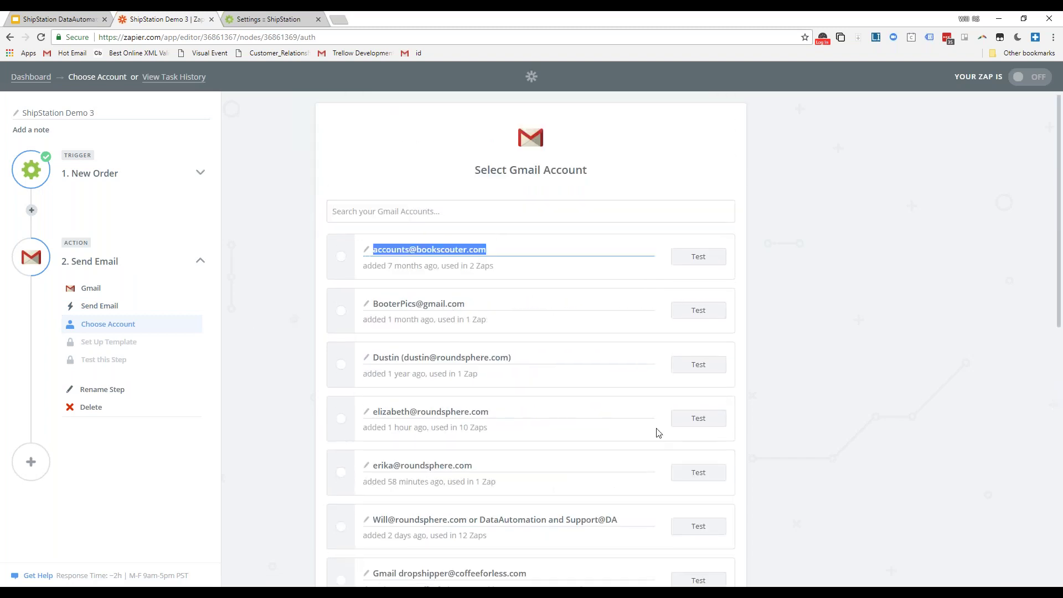
left_click(335, 257)
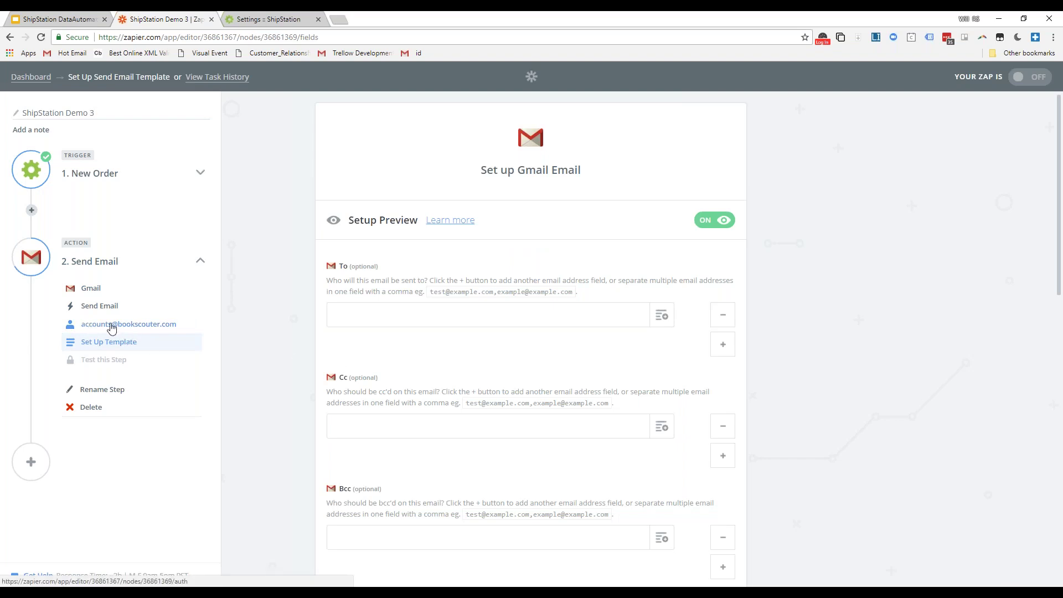
left_click(92, 173)
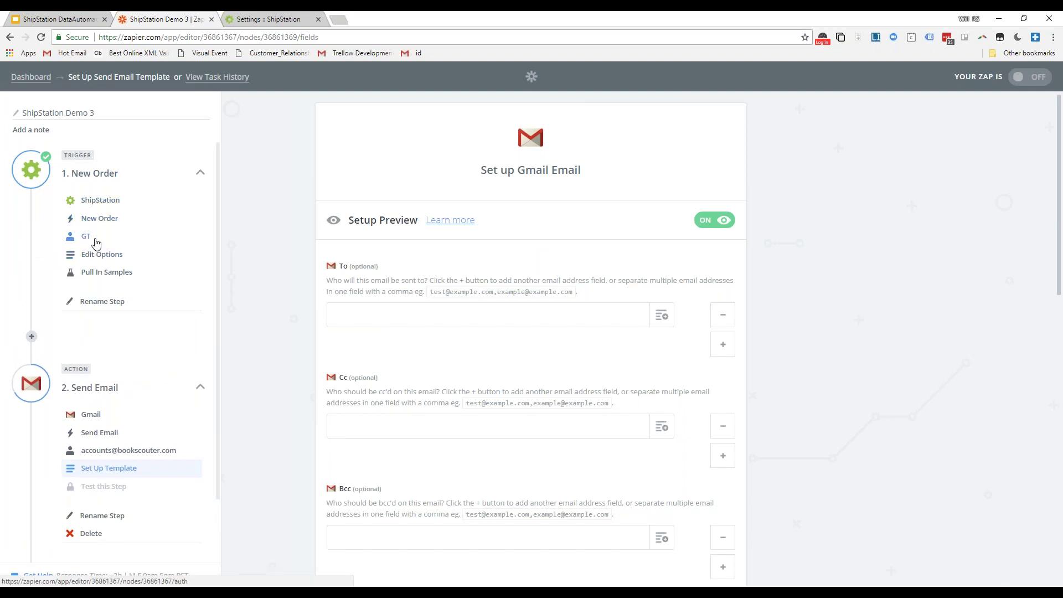
left_click(83, 235)
left_click(357, 363)
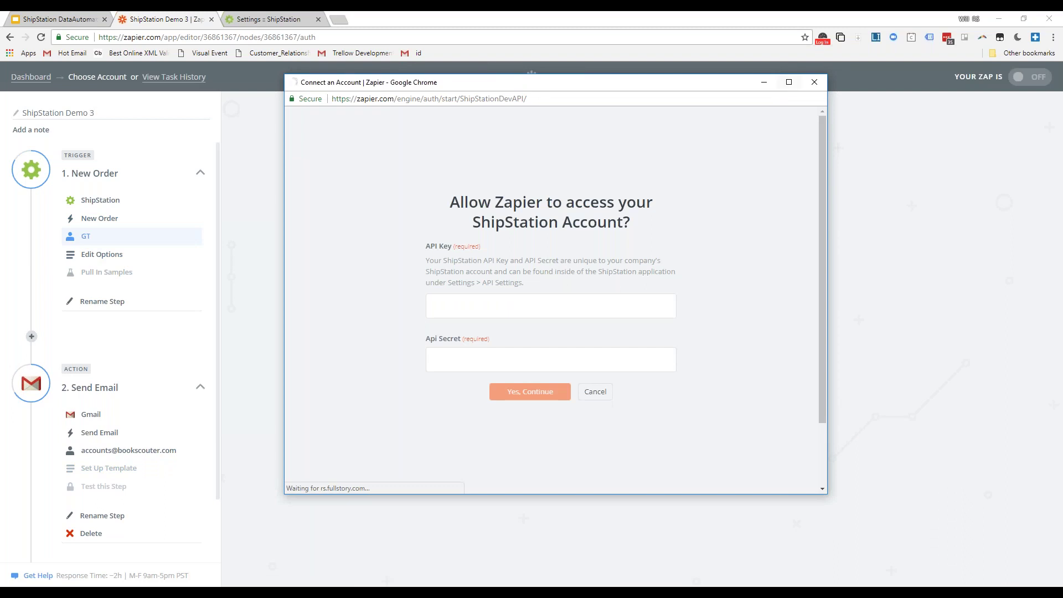
left_click(813, 83)
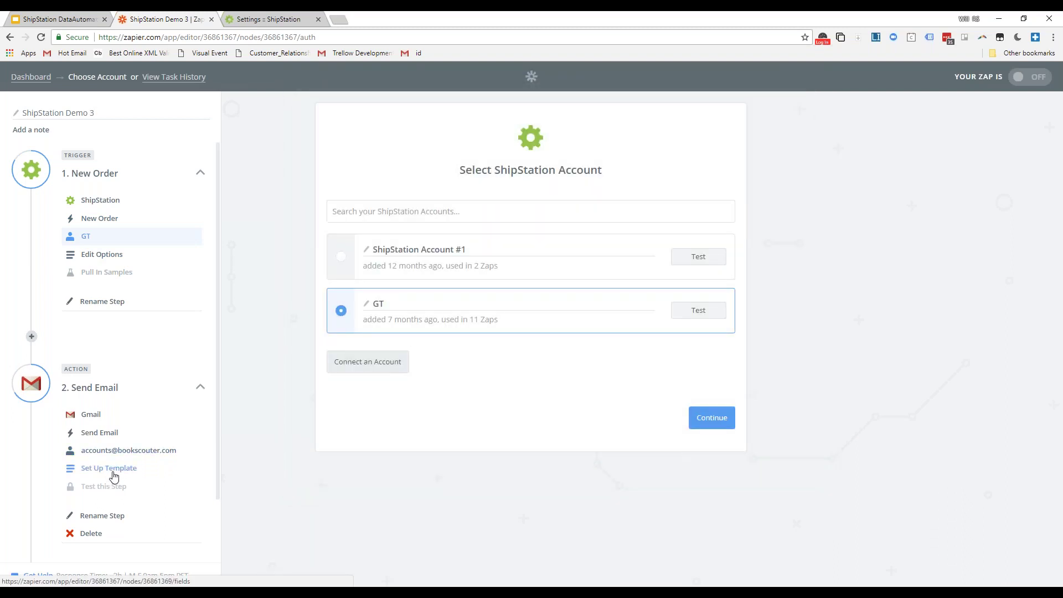
left_click(113, 472)
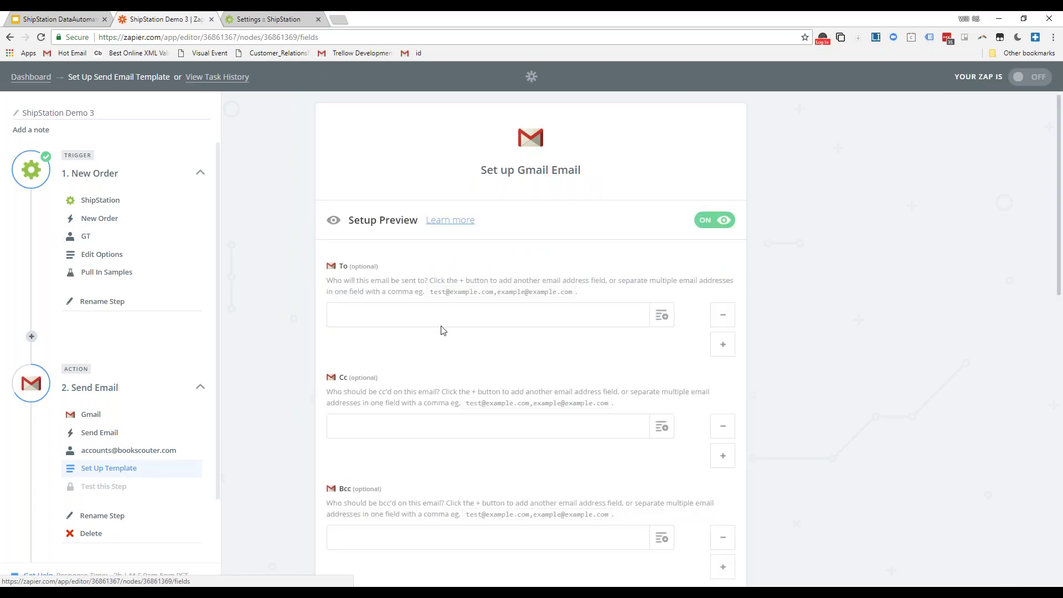
- Address the email To the 3PL's address and Cc a colleague's e-mail address
left_click(369, 318)
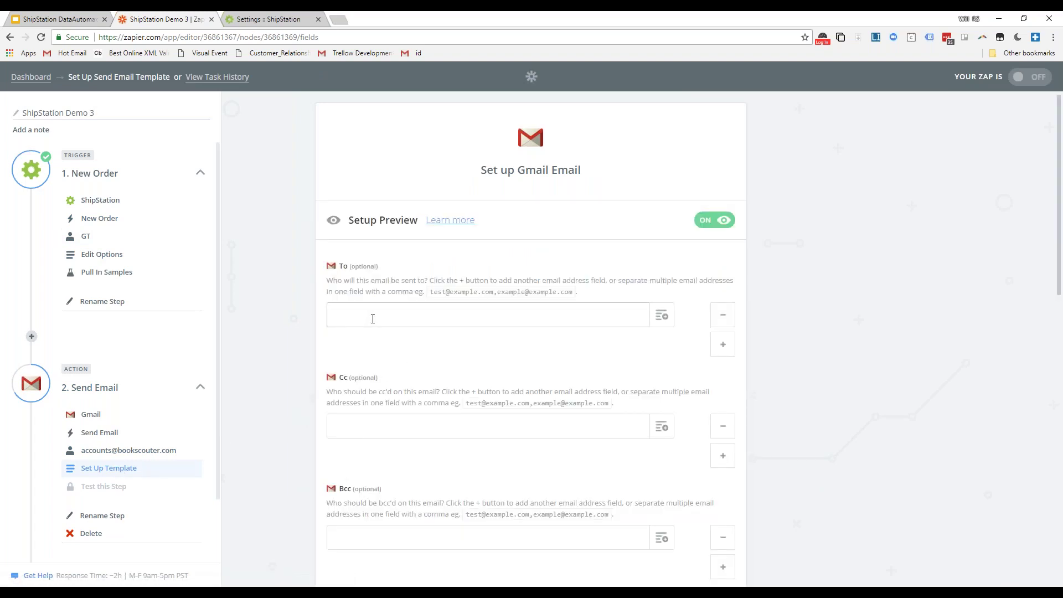
type("d")
key("BackSpace")
triple_click(473, 310)
scroll(419, 374, "down", 2)
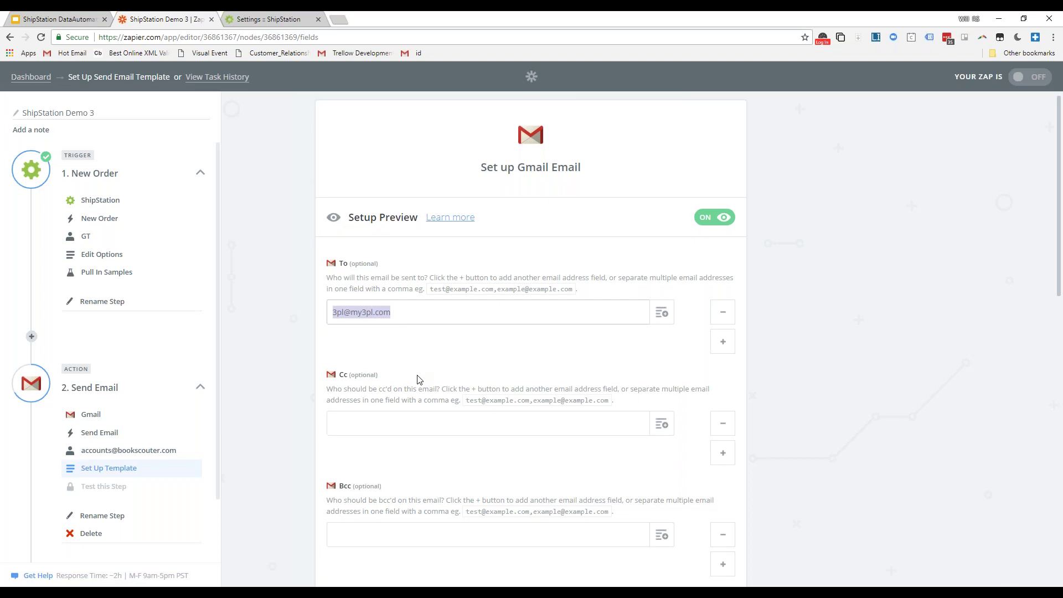
left_click(418, 313)
- Set the email subject to 'New Order from My Ecomm Business'
scroll(412, 381, "down", 2)
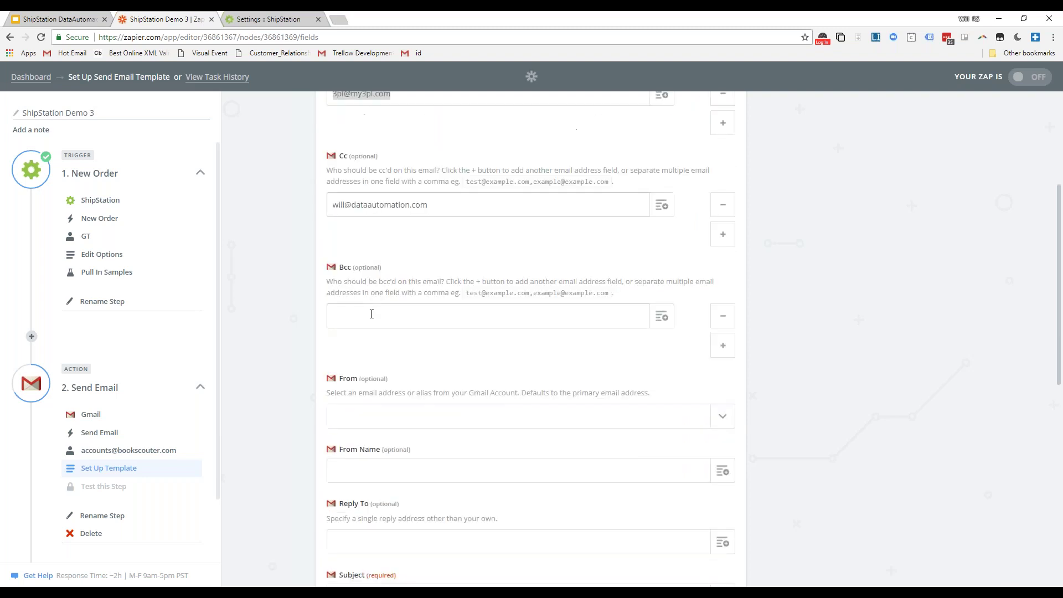
scroll(428, 388, "down", 1)
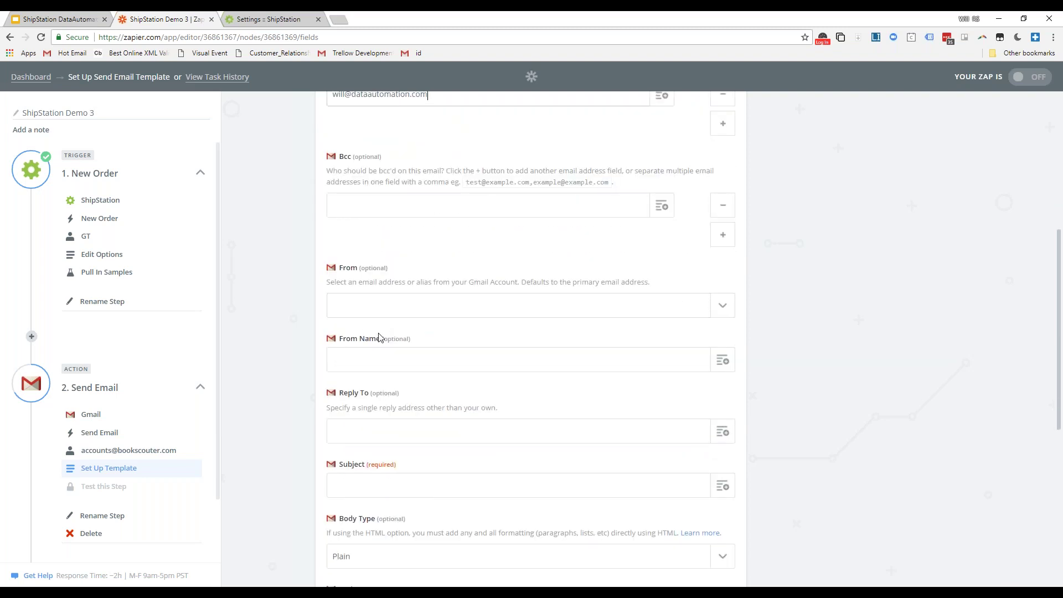
scroll(377, 434, "down", 2)
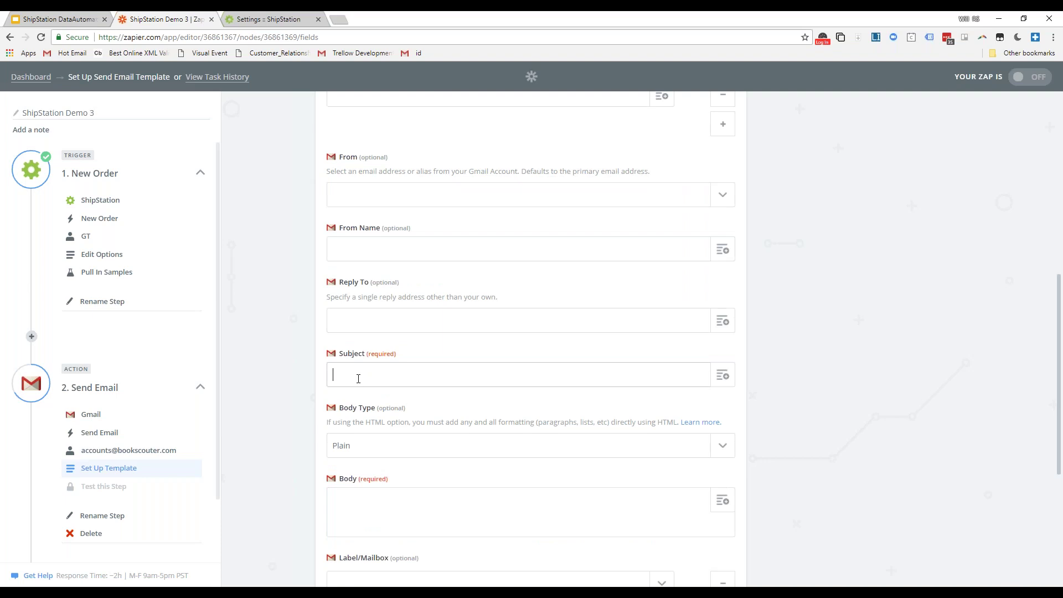
type("New Order from My Ecomm Business")
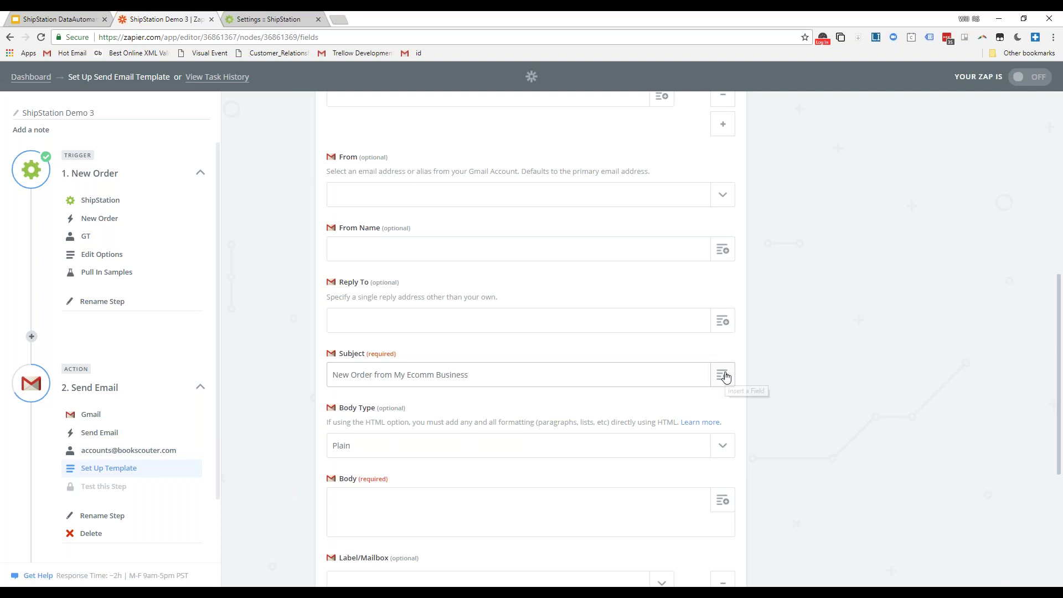
scroll(722, 374, "down", 2)
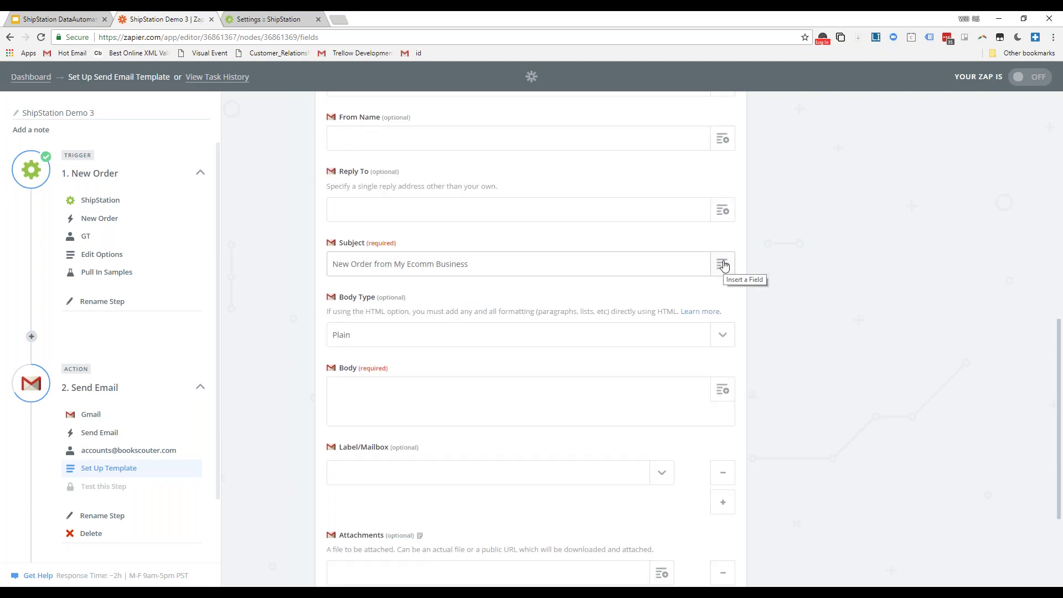
- Append ShipStation's Order Number field to the subject, toggling Setup Preview off and back on to check it
left_click(723, 265)
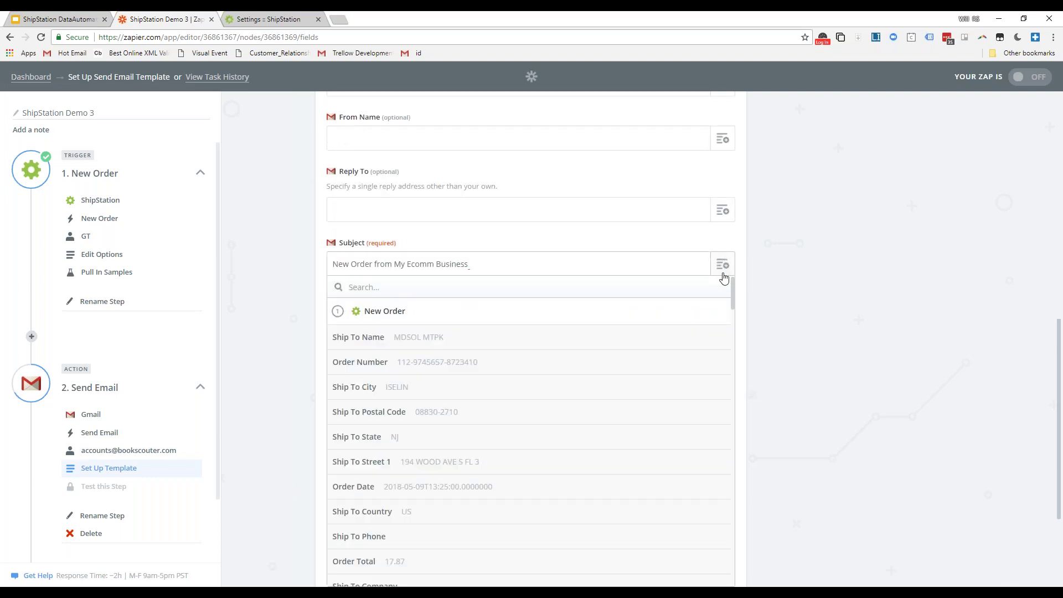
left_click(404, 363)
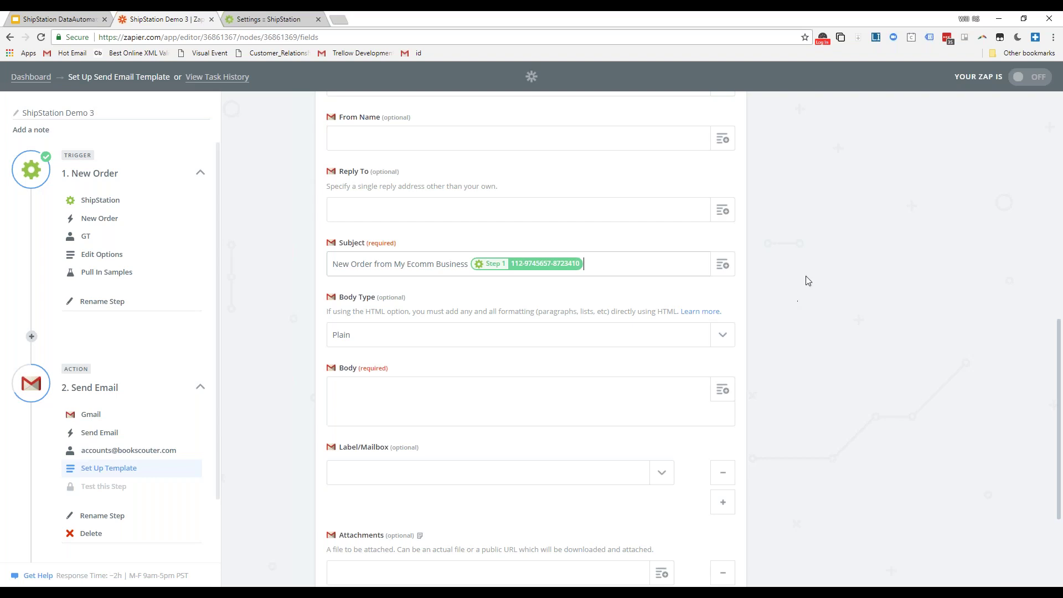
scroll(775, 265, "up", 10)
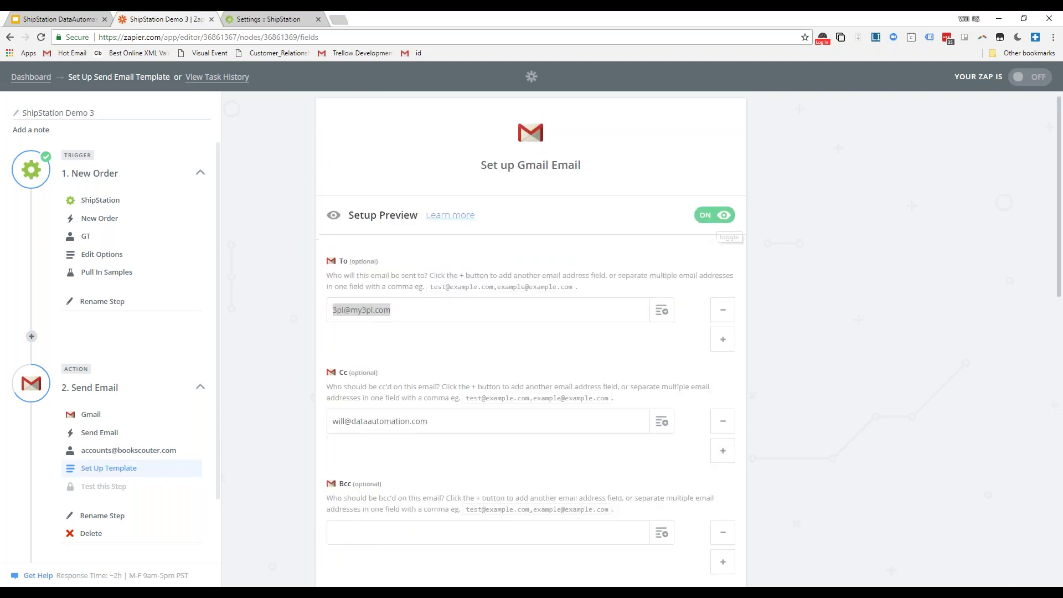
scroll(555, 294, "down", 10)
scroll(790, 272, "up", 3)
scroll(789, 254, "up", 5)
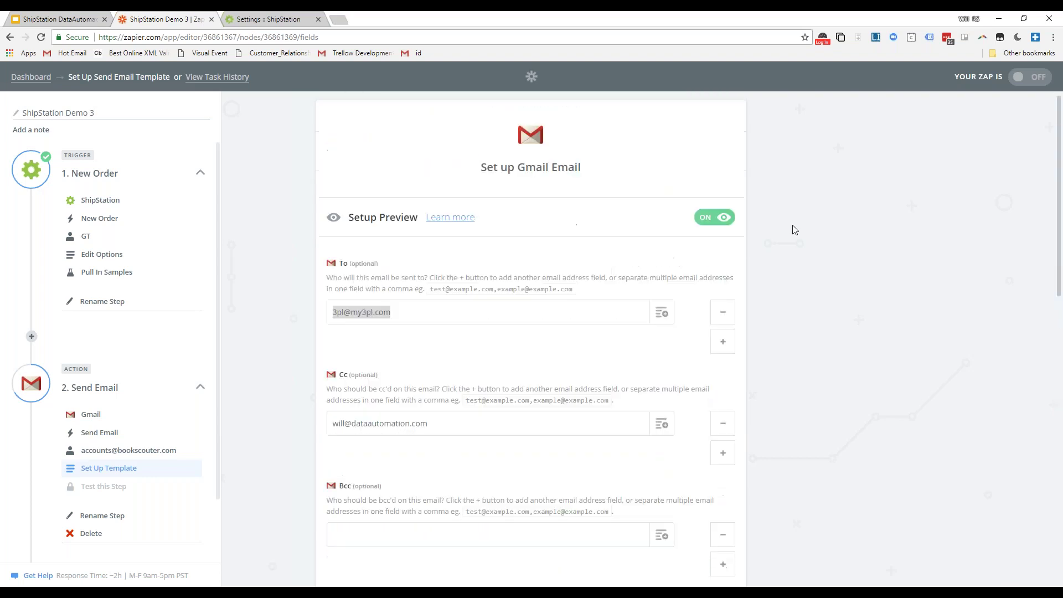
left_click(712, 220)
scroll(758, 302, "down", 5)
scroll(761, 308, "down", 3)
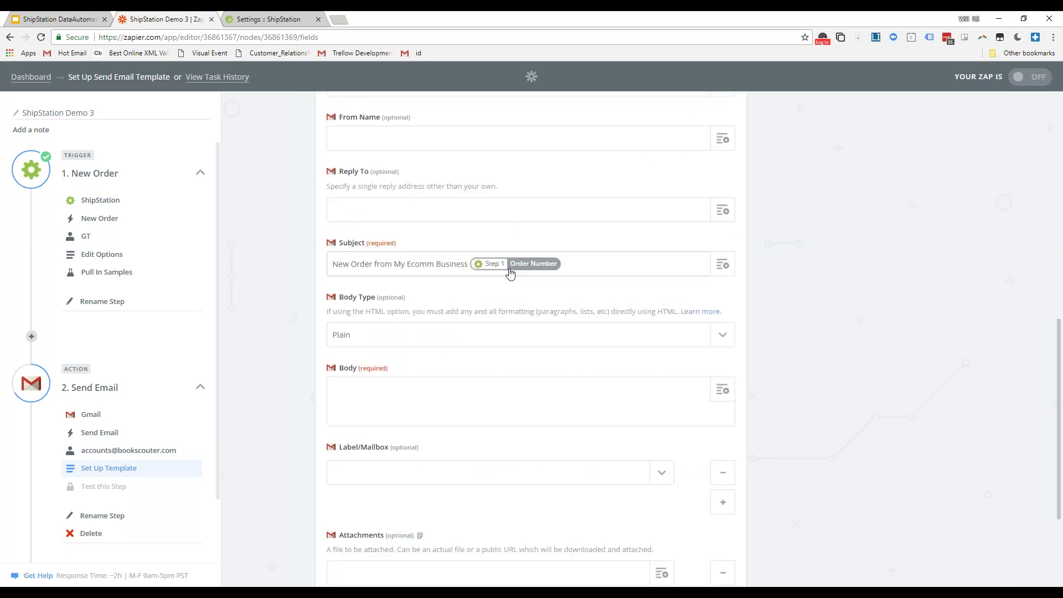
scroll(573, 260, "up", 10)
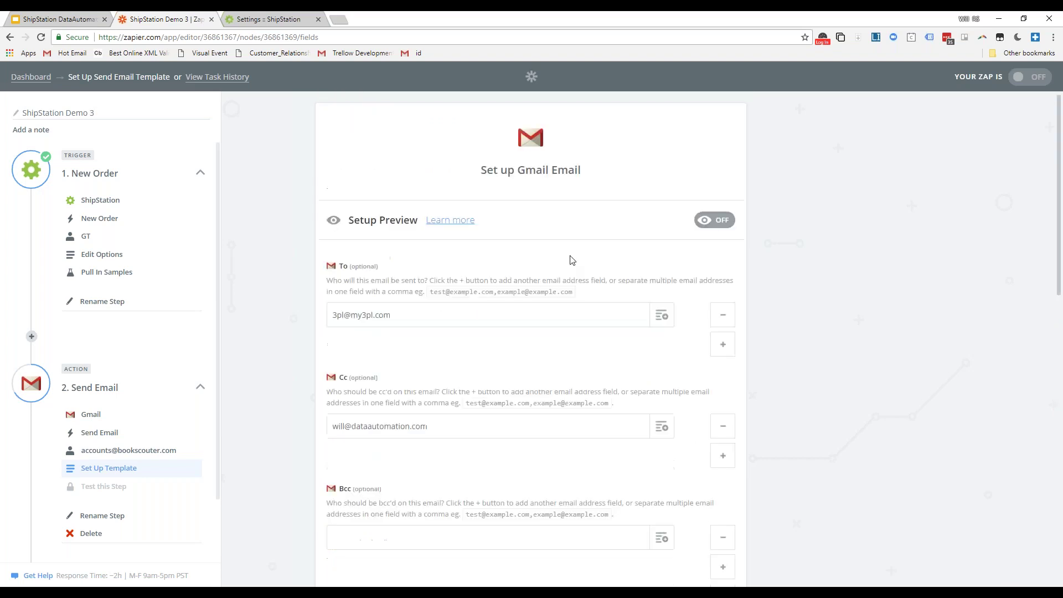
left_click(717, 221)
scroll(609, 290, "down", 13)
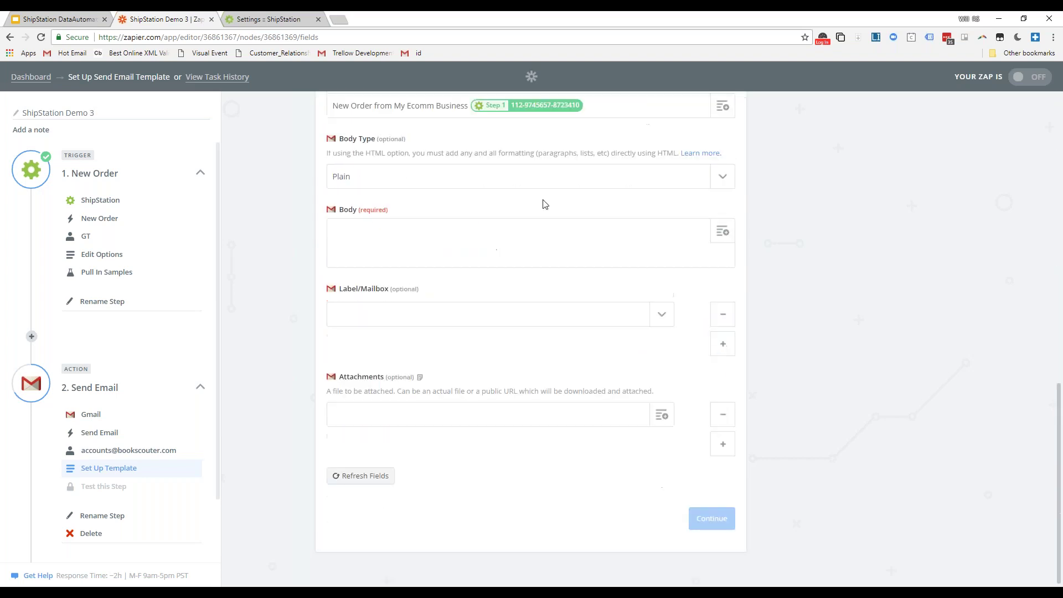
scroll(536, 220, "up", 2)
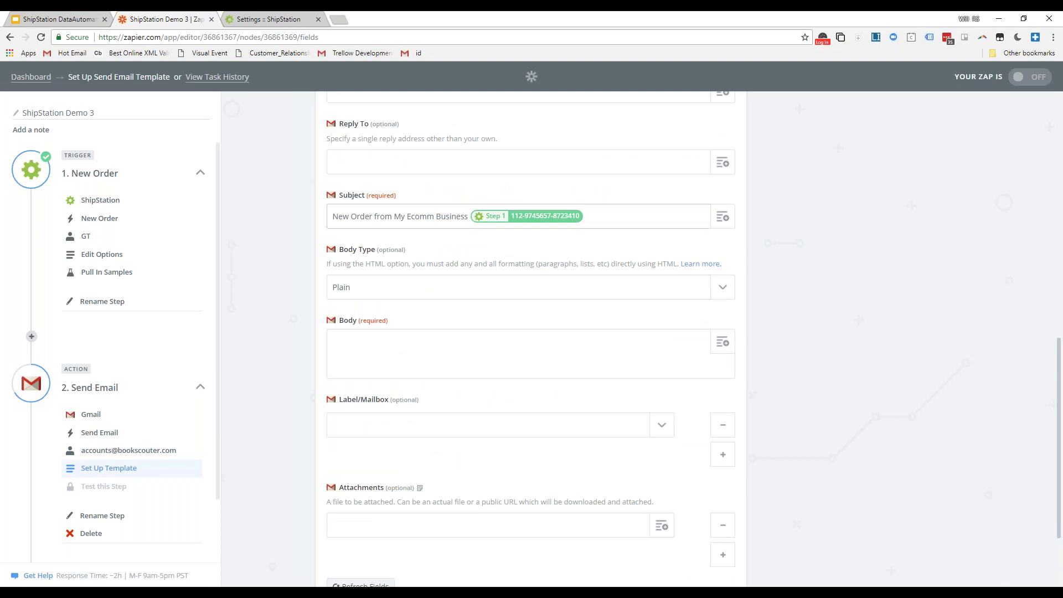
- Type the body: a greeting, 'I've got new order for you to process.', and Order Nubmer, Items, Destination, Orgin labels
left_click(437, 342)
type("Hi Bob,")
key("Return")
type("I've got new order for you t")
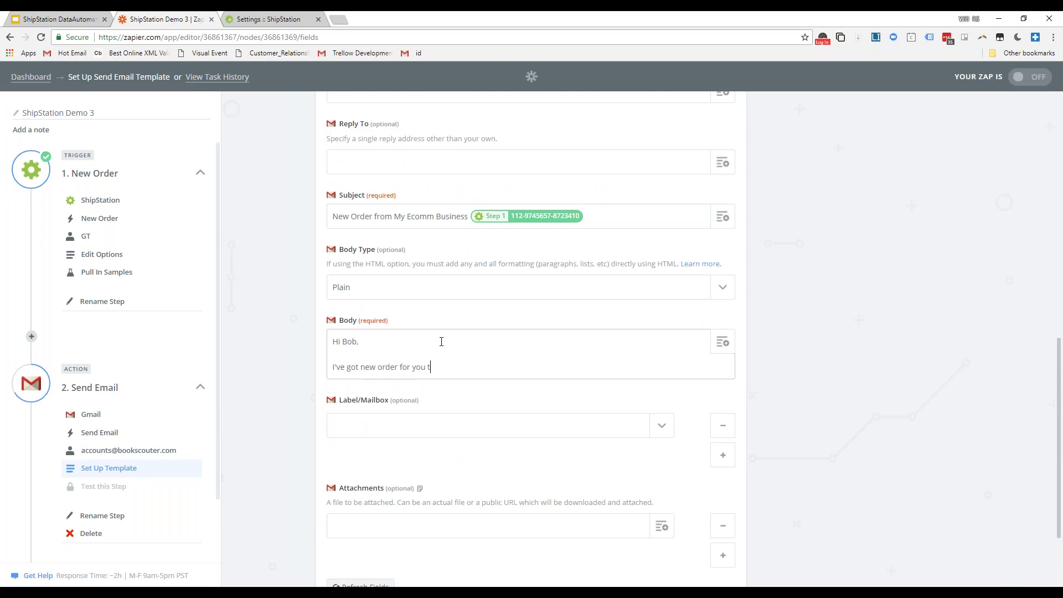
type("o process.")
key("Return")
key("Return")
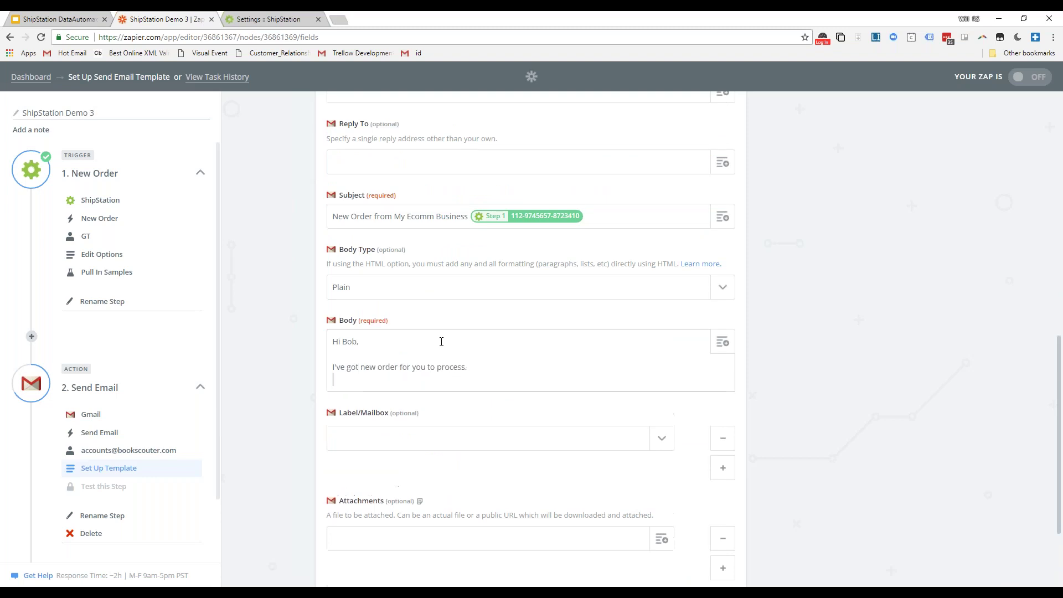
type("Order")
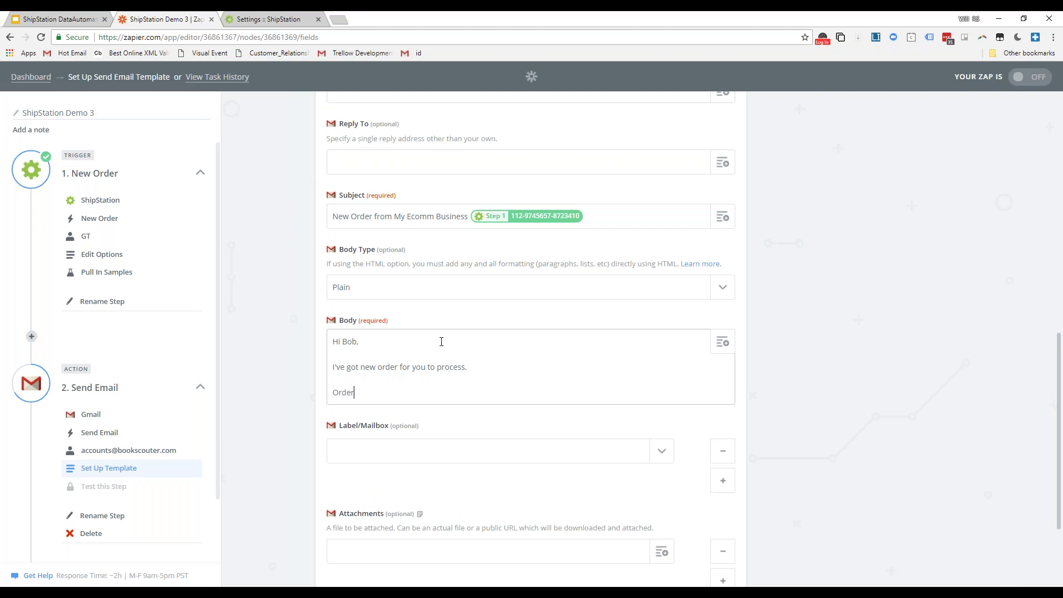
type(" Nubmer:")
key("Return")
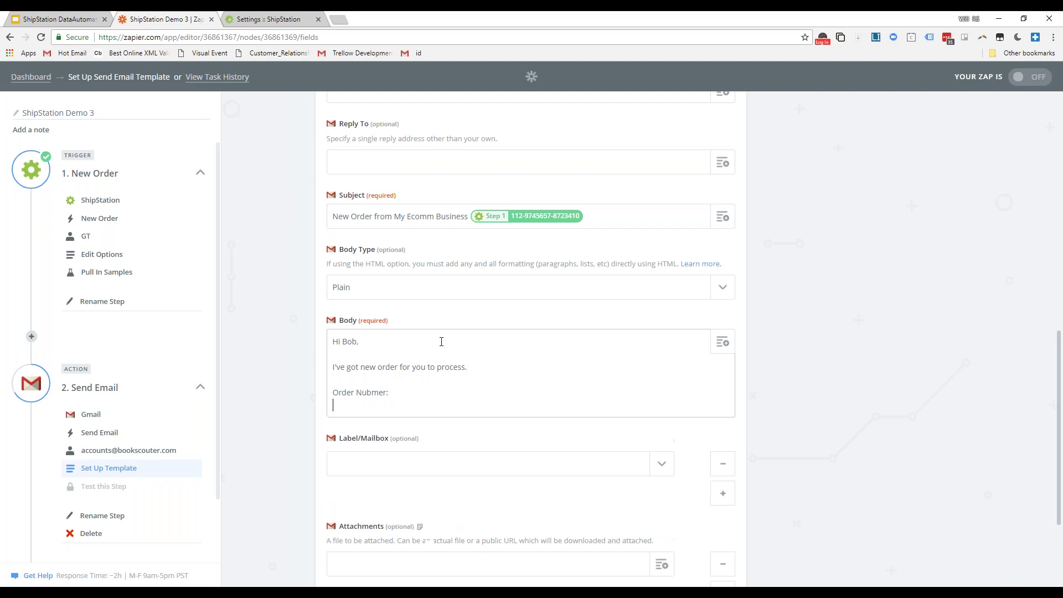
type("Items:")
key("Return")
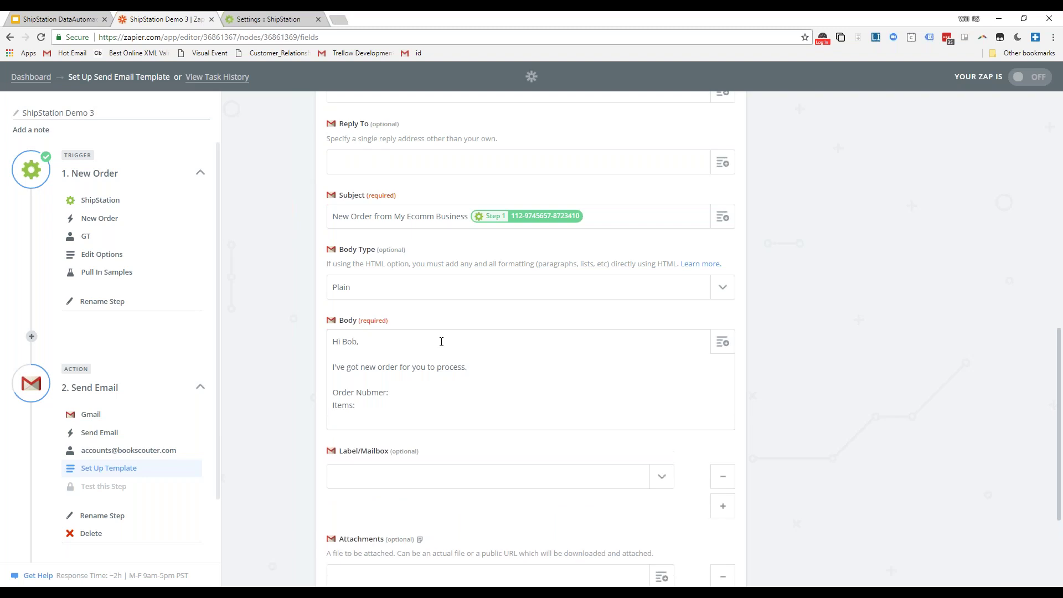
type("Destination:")
key("Return")
key("Return")
type("Orgin")
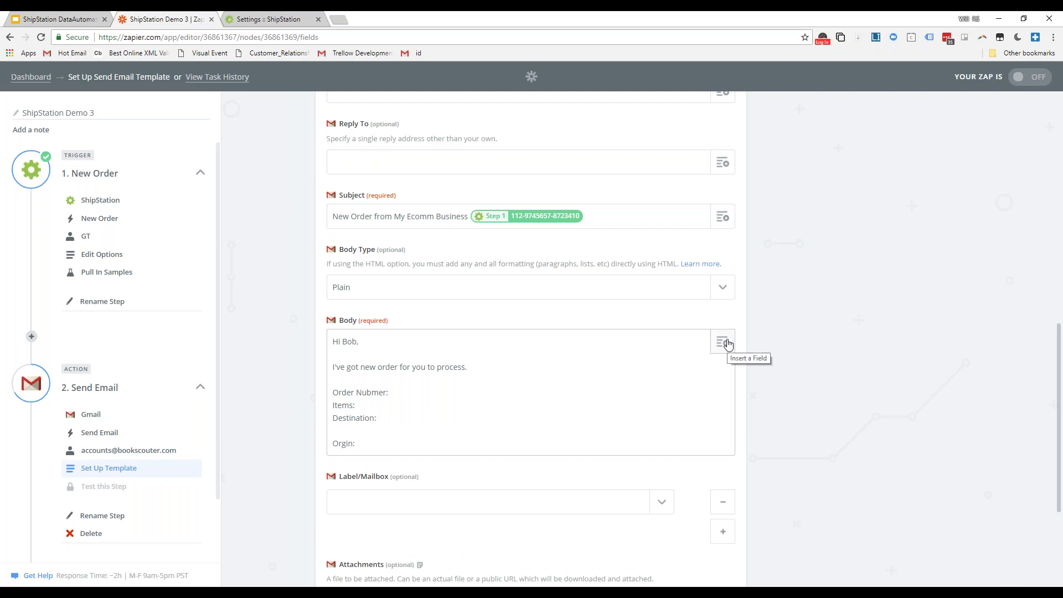
- Insert the Order Number field after its label and the Item Name field after Items
left_click(515, 396)
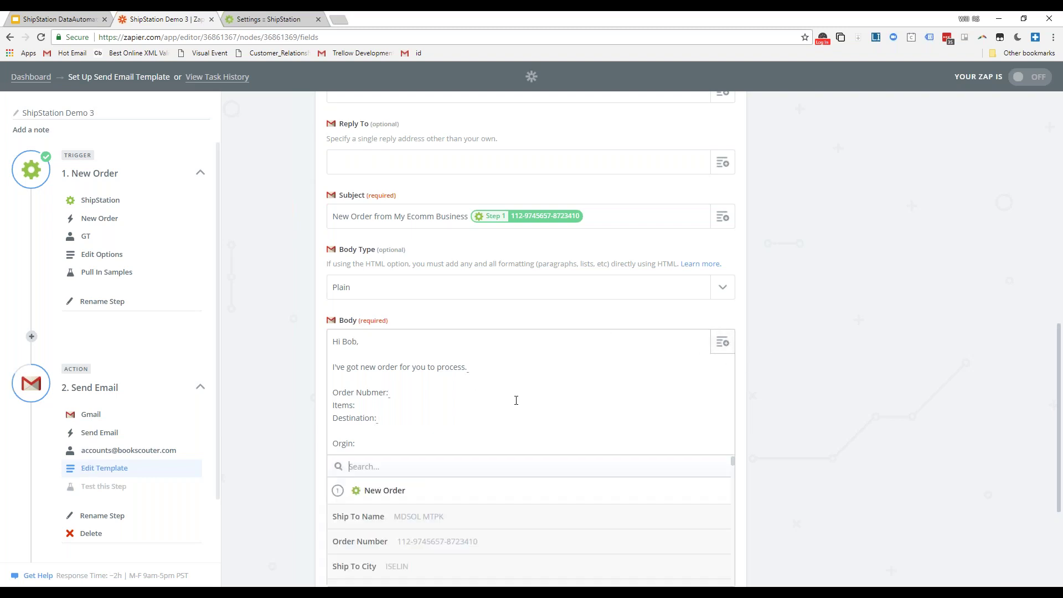
left_click(446, 545)
scroll(476, 487, "down", 2)
left_click(395, 297)
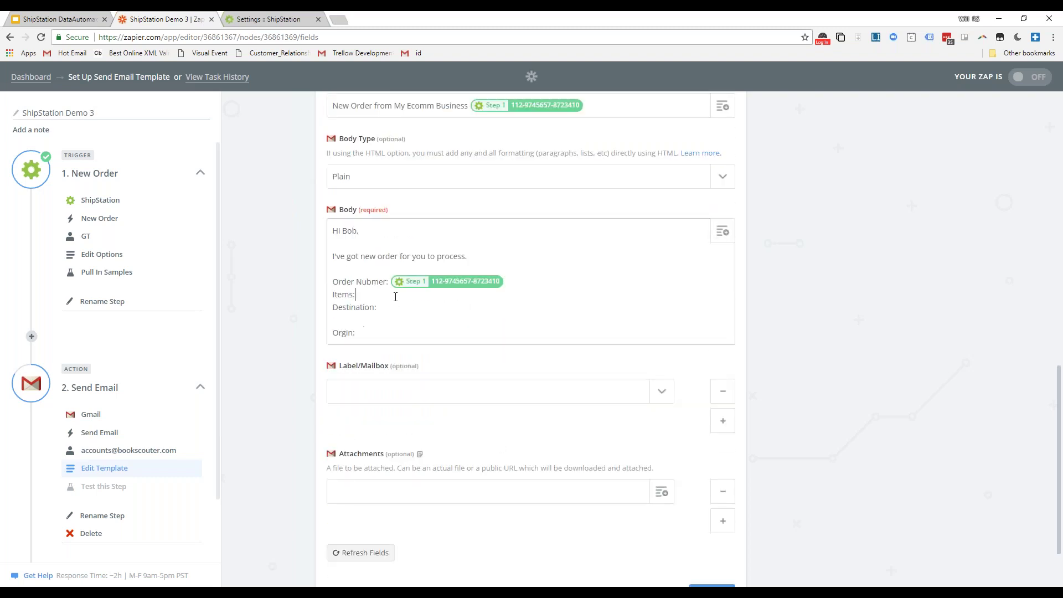
left_click(722, 231)
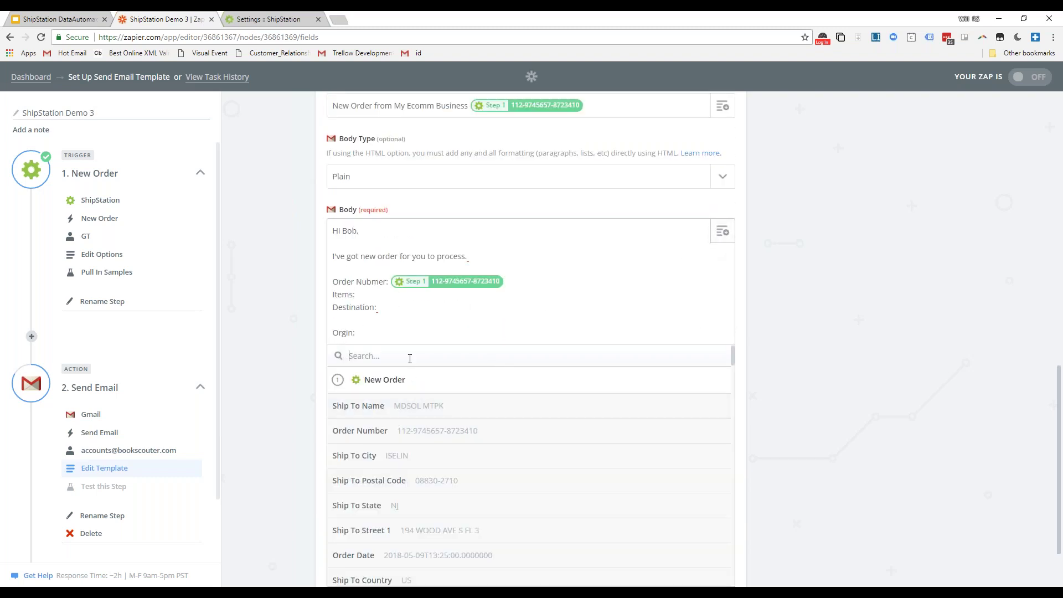
type("item")
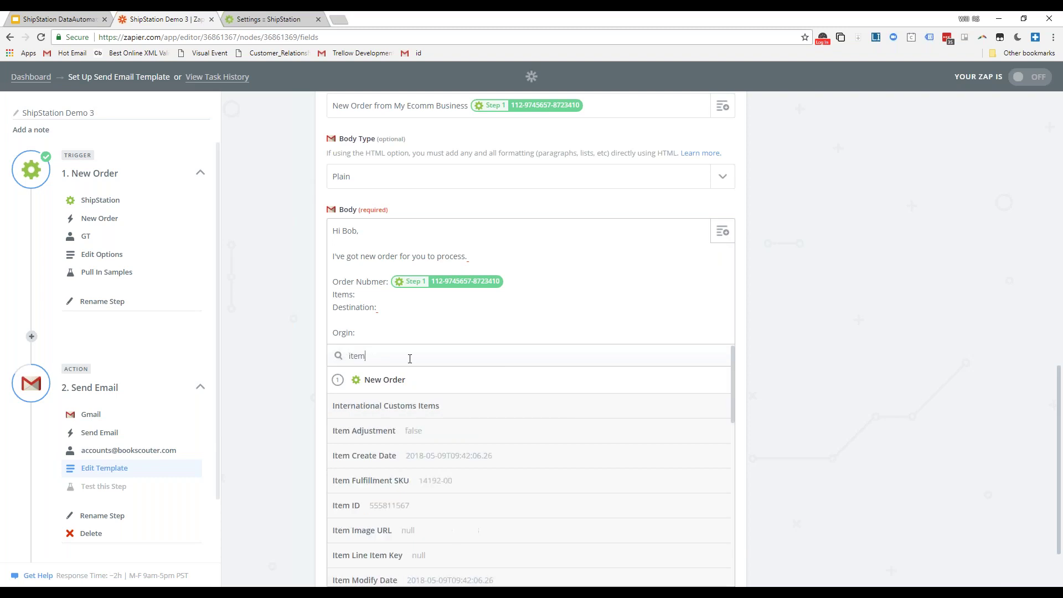
scroll(410, 449, "down", 3)
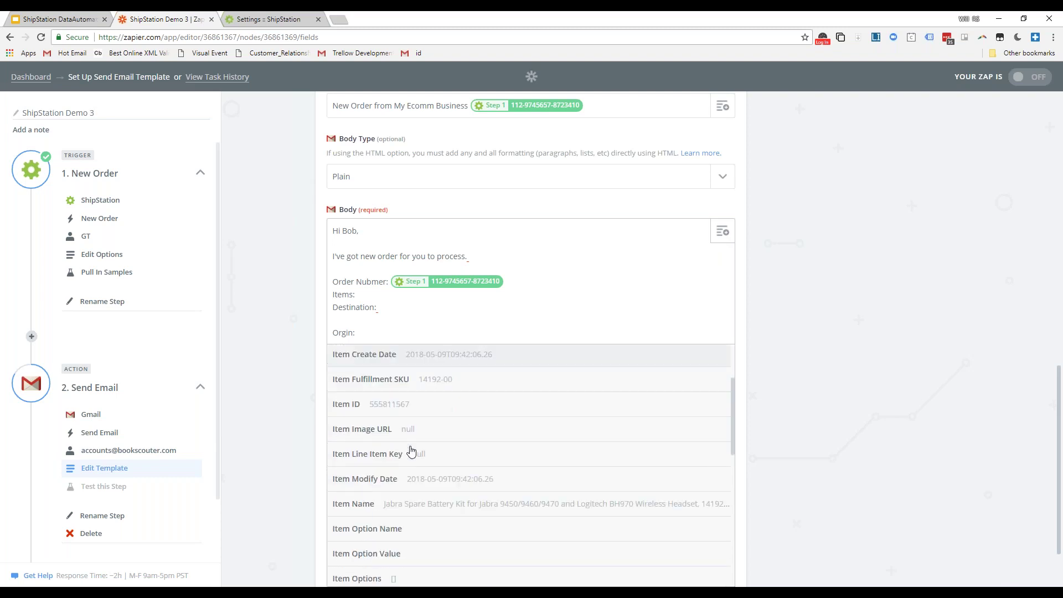
scroll(438, 456, "down", 1)
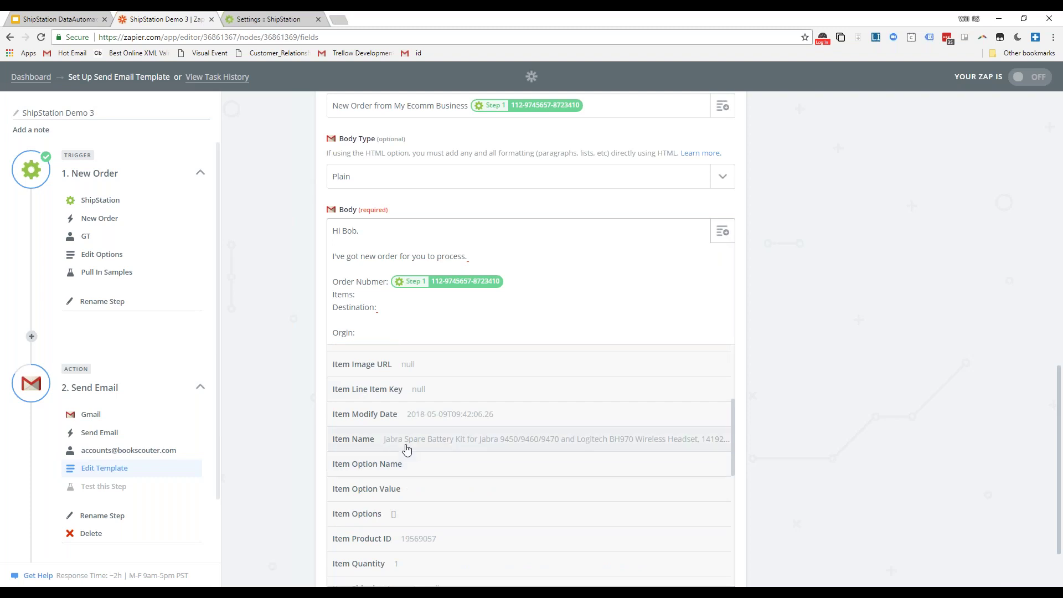
left_click(376, 446)
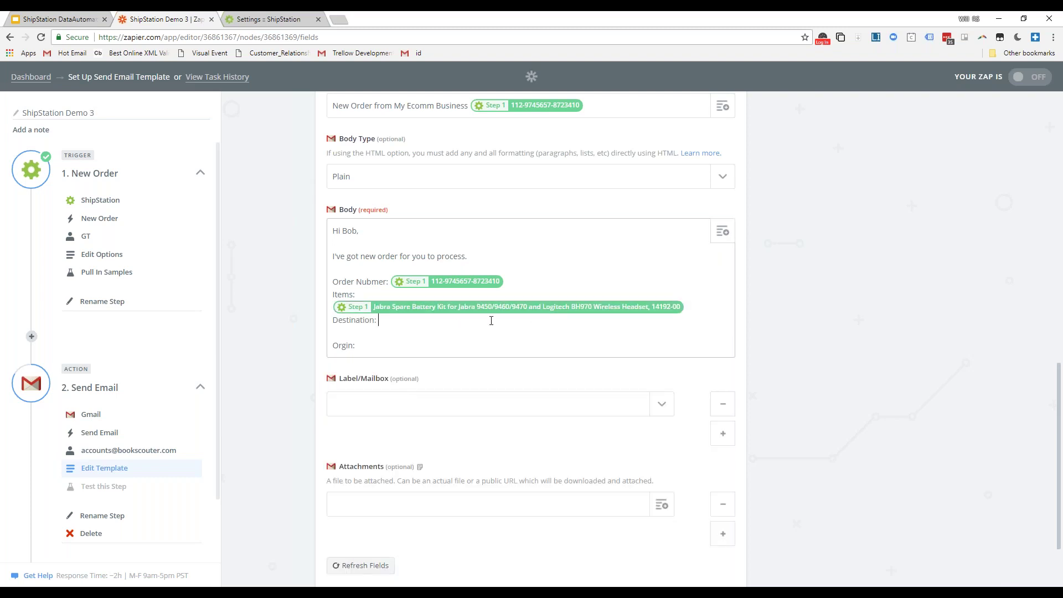
- Insert Ship To City after Destination and type 'Athens, GA' after Orgin
left_click(722, 234)
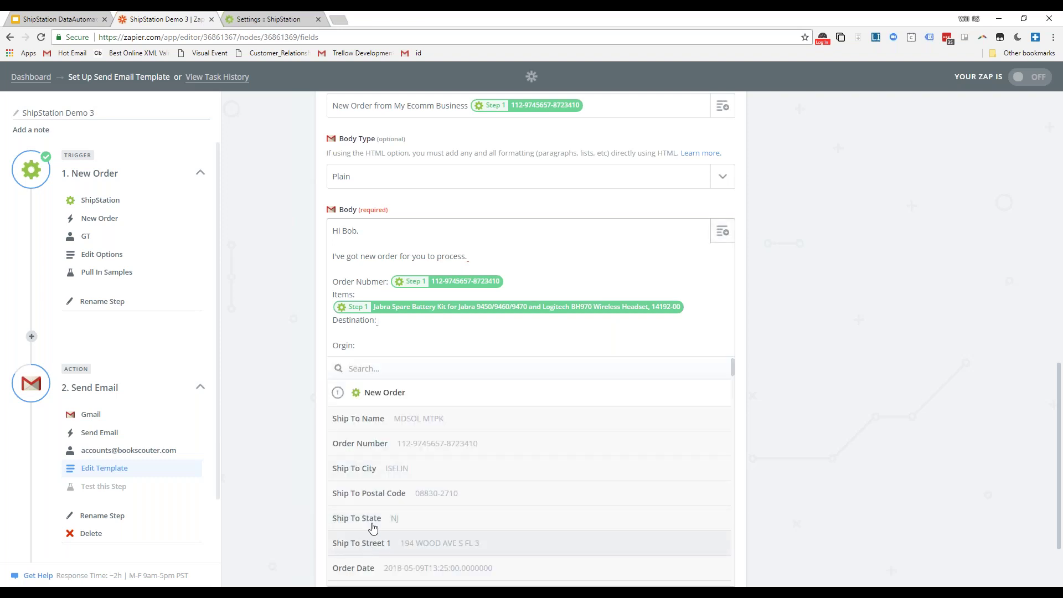
left_click(840, 350)
left_click(722, 232)
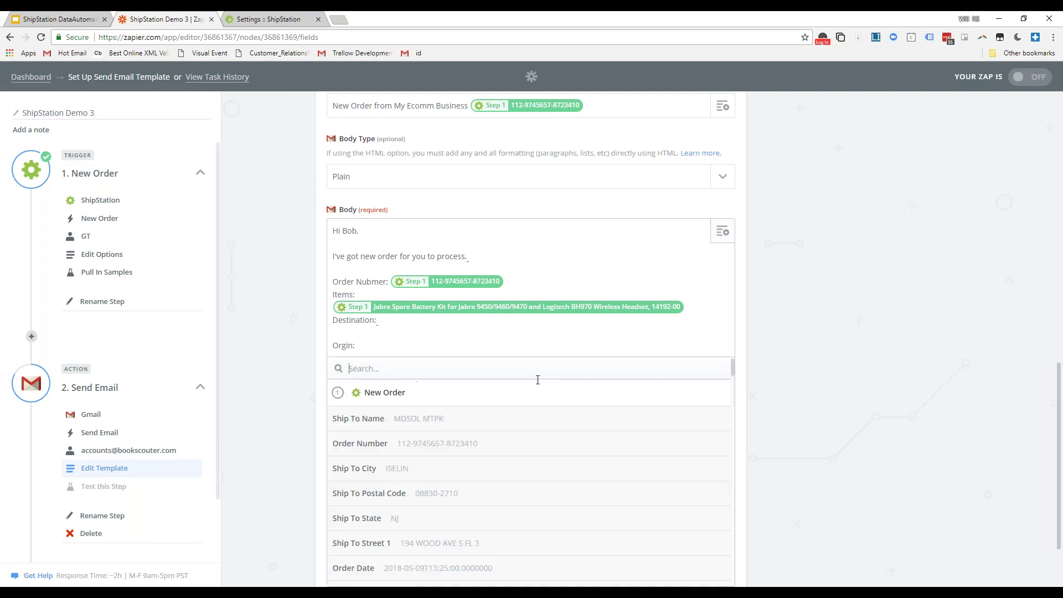
left_click(416, 472)
left_click(398, 351)
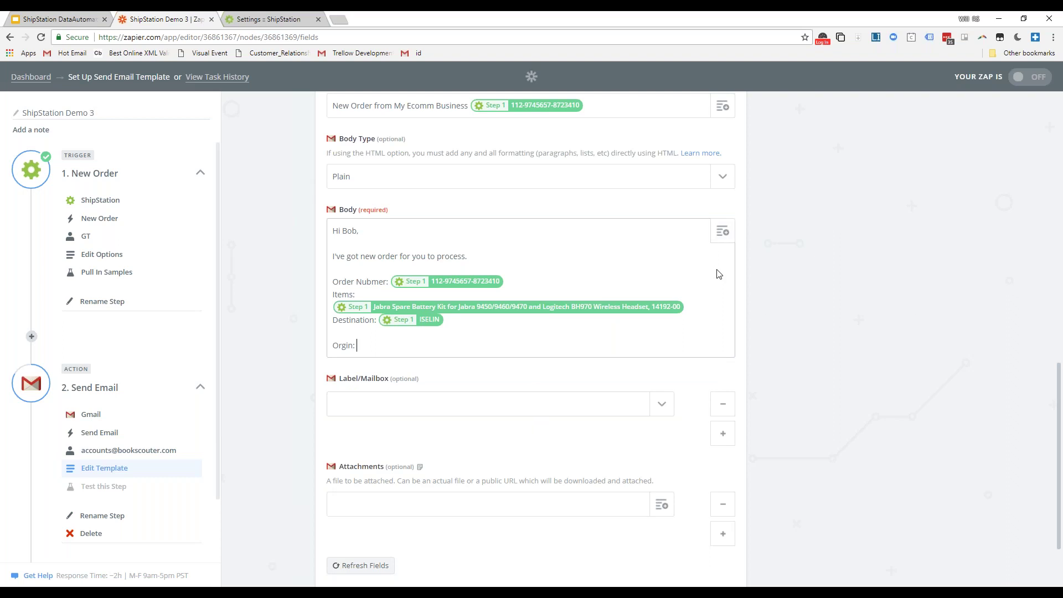
type("Athens, GA")
left_click_drag(397, 346, 331, 347)
scroll(331, 353, "down", 1)
scroll(330, 352, "down", 1)
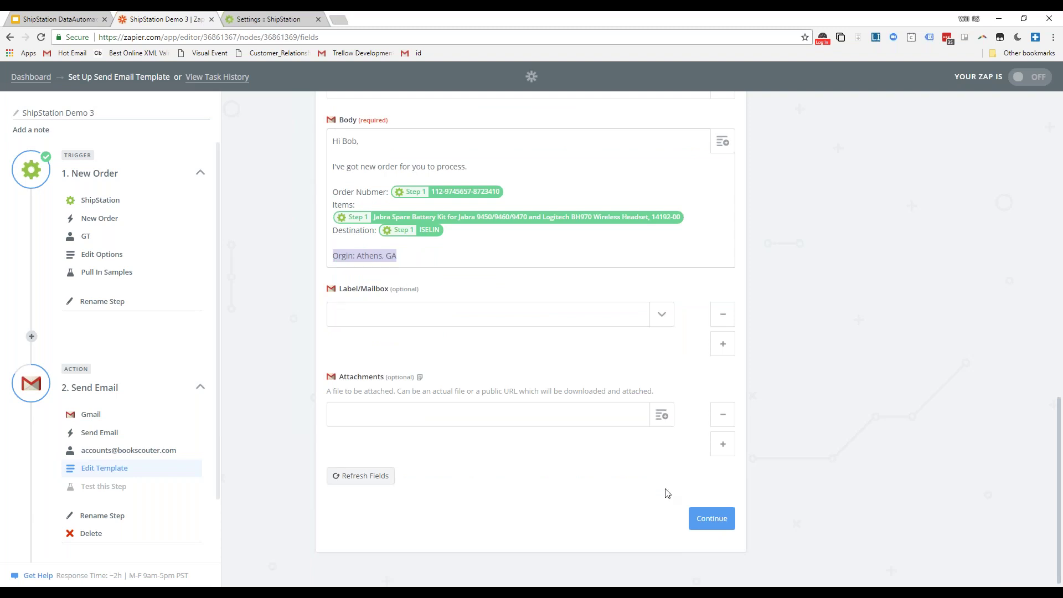
- Save the Gmail email template and continue to the Send Test Email step
left_click(714, 523)
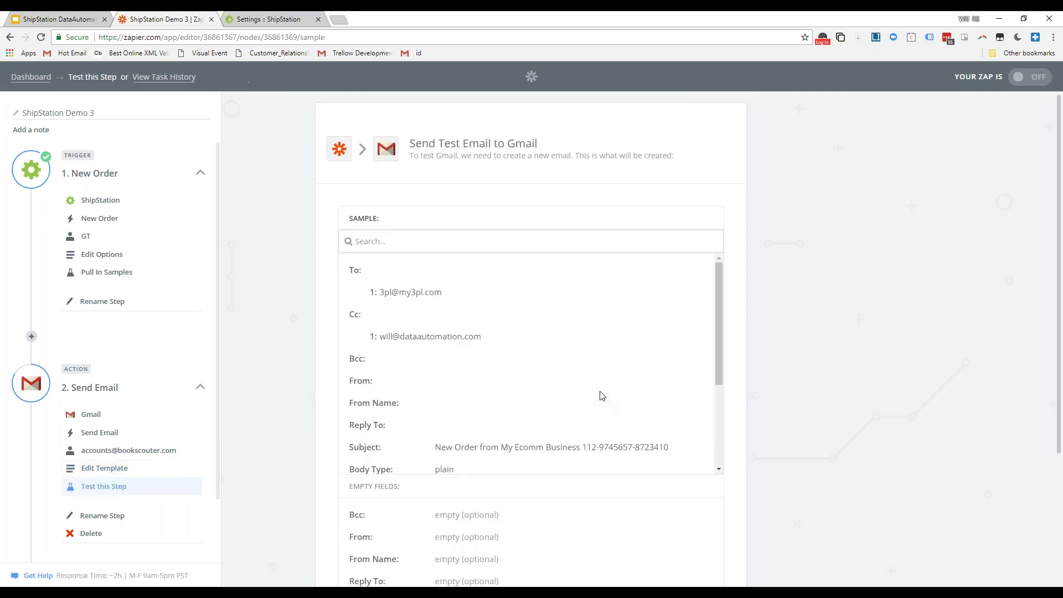
scroll(370, 277, "down", 1)
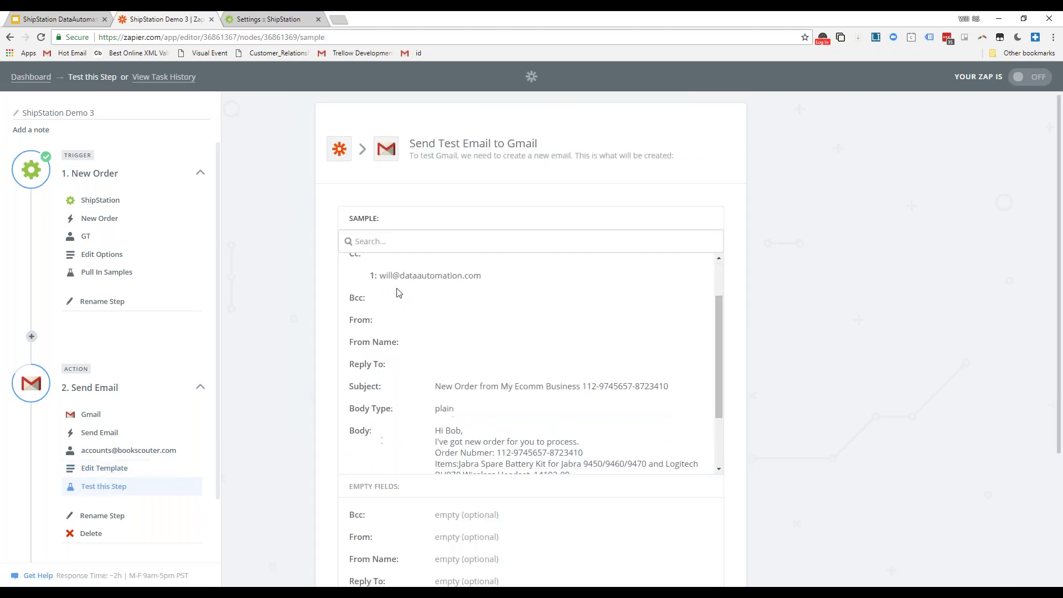
scroll(446, 348, "down", 2)
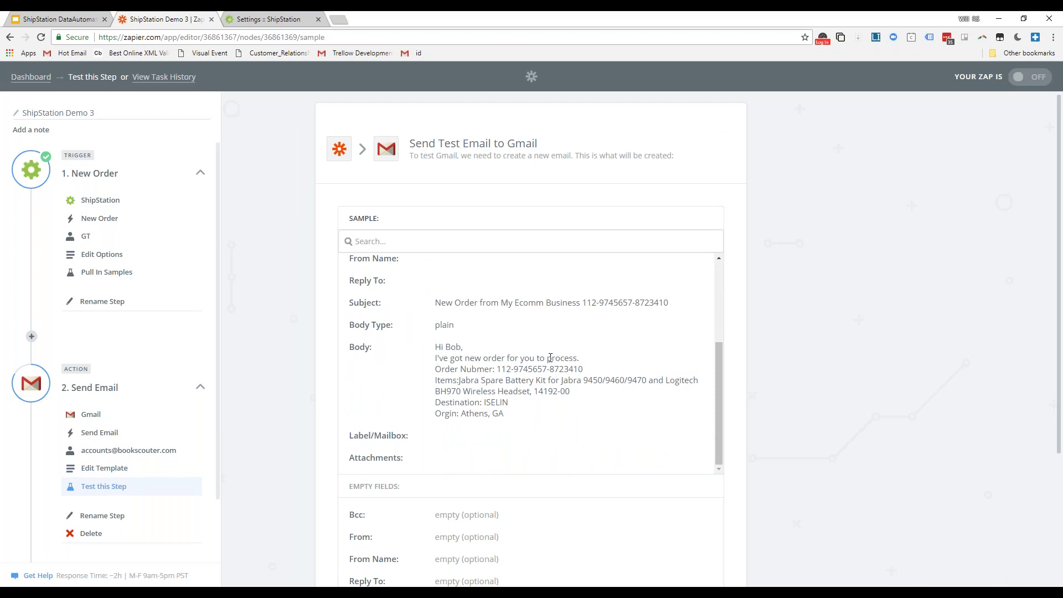
- Review the sample email body, highlighting the order details and the Destination: ISELIN line
left_click_drag(472, 369, 511, 369)
left_click(498, 370)
scroll(452, 289, "down", 2)
left_click_drag(463, 280, 517, 269)
left_click(525, 302)
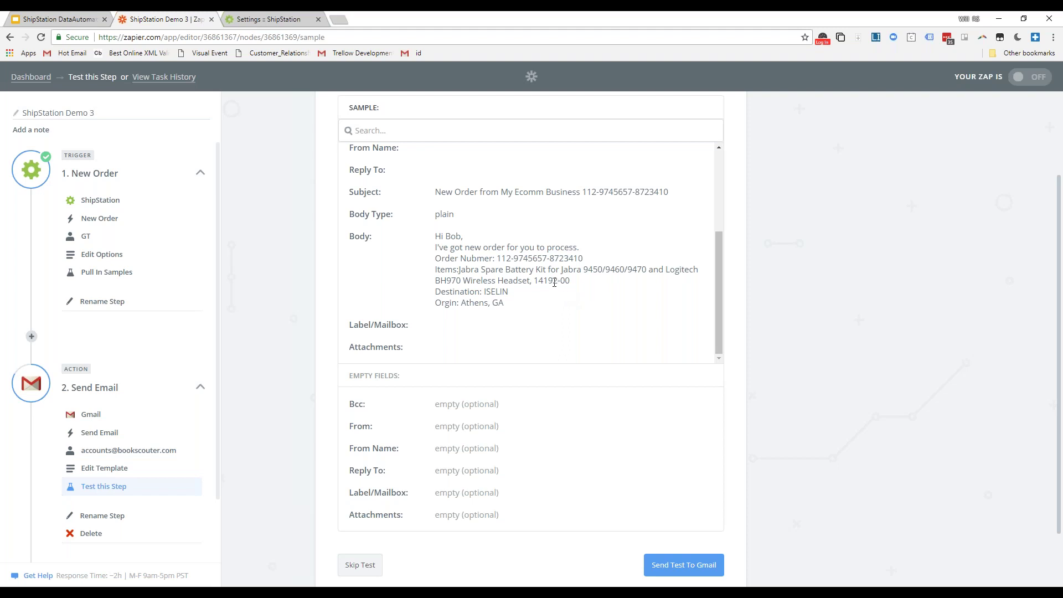
mouse_move(435, 292)
left_mouse_down()
mouse_move(523, 295)
mouse_move(458, 303)
mouse_move(435, 291)
left_mouse_up()
scroll(463, 270, "down", 1)
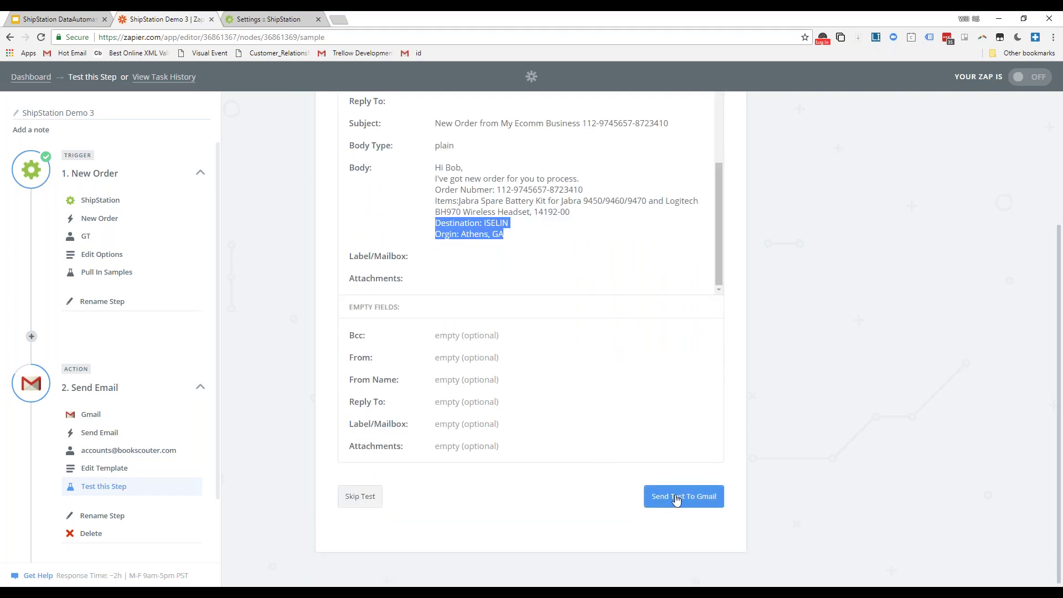
- Send the test email to Gmail, which comes back with an error
left_click(676, 497)
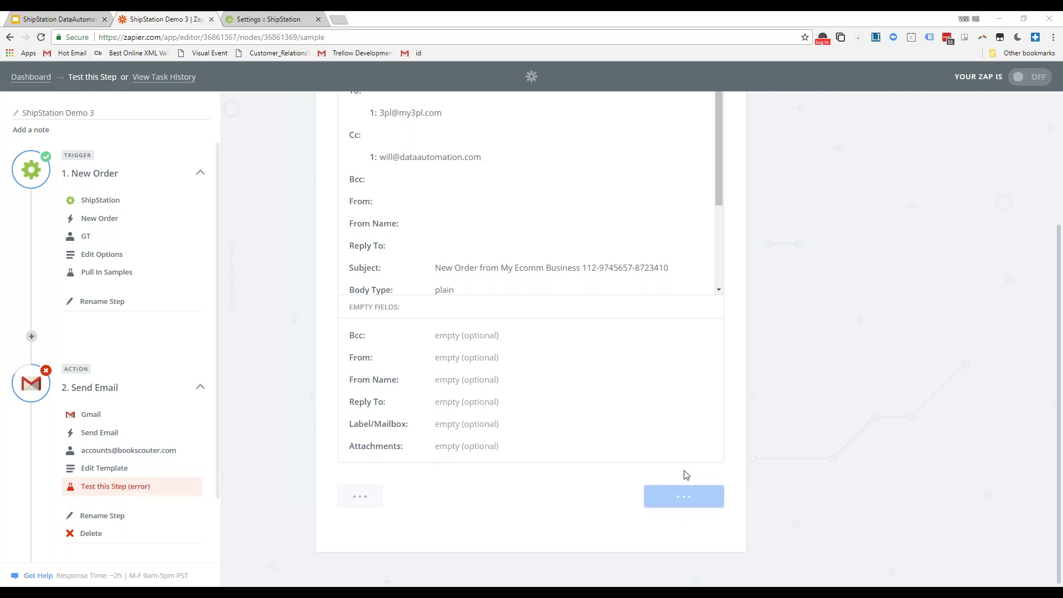
scroll(684, 367, "down", 3)
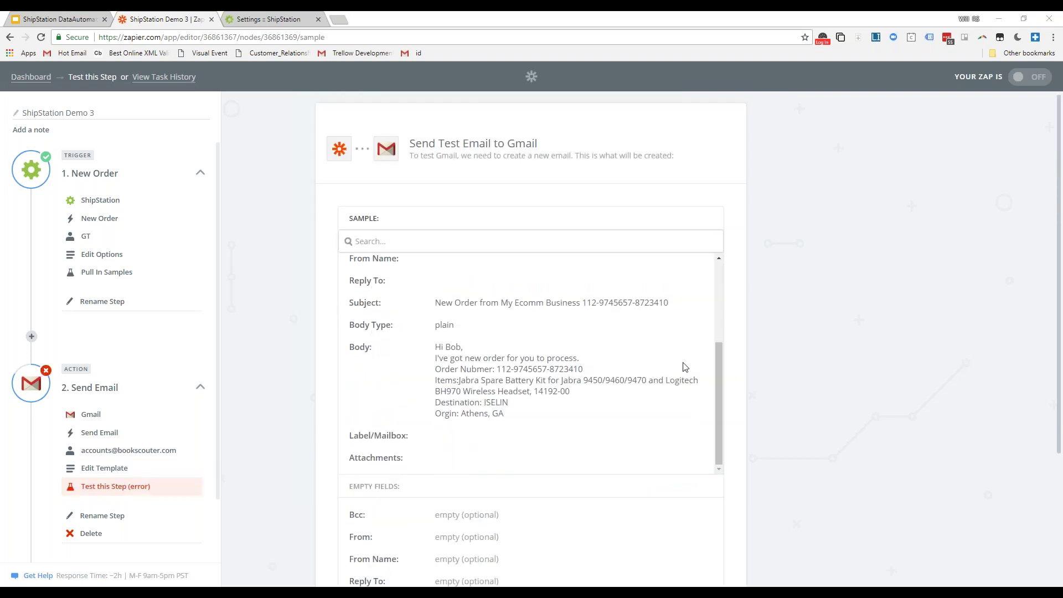
scroll(684, 368, "down", 3)
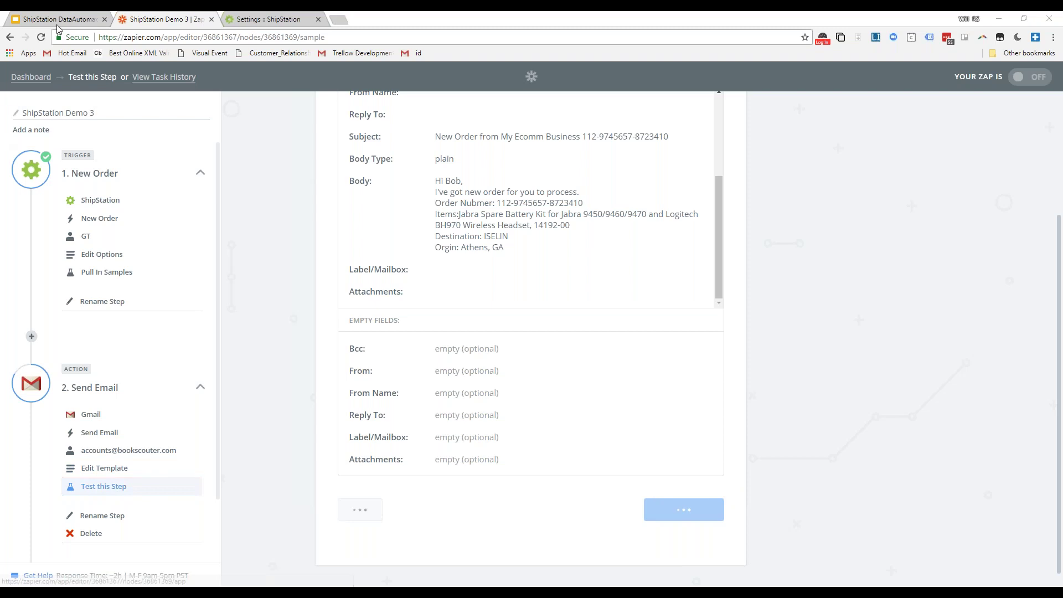
- Reload the zap editor and bring up the connected Gmail accounts for the step
left_click(42, 37)
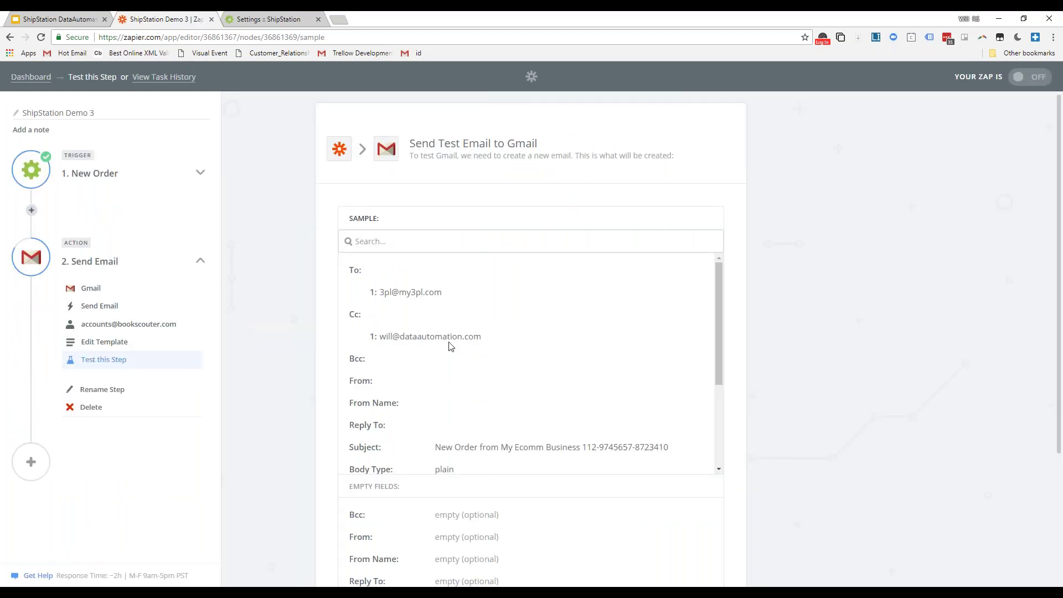
scroll(536, 382, "down", 3)
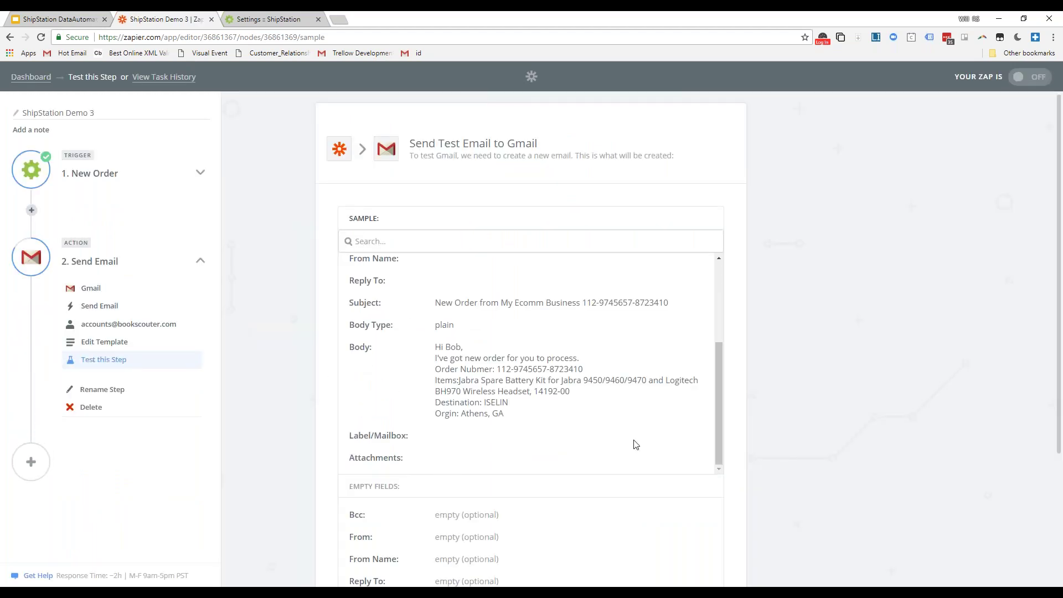
scroll(789, 439, "down", 3)
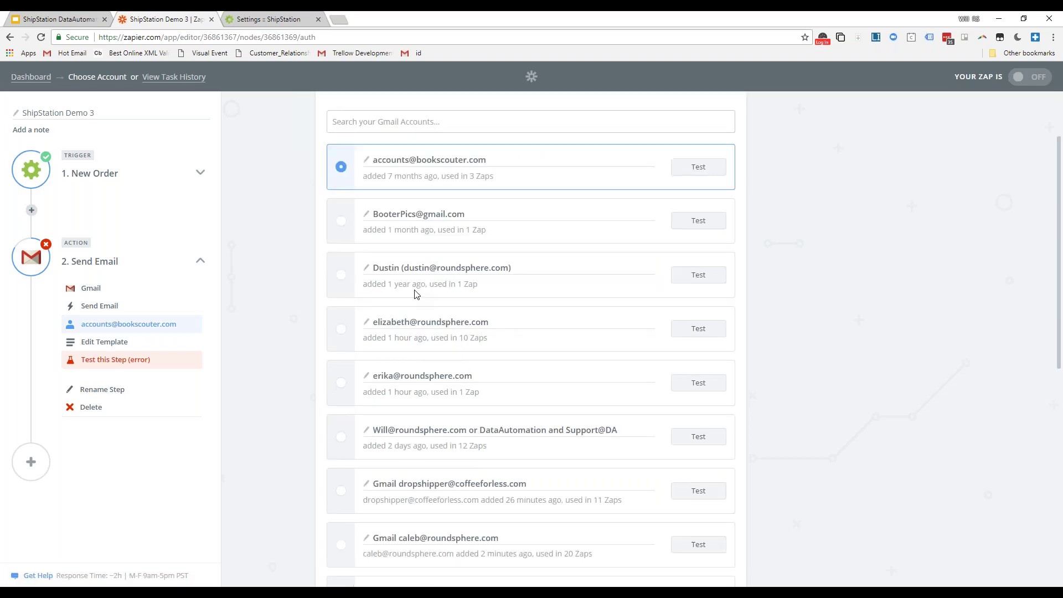
- Save the newly chosen Gmail account and resend the test email, this time successfully
scroll(553, 387, "down", 8)
left_click(714, 516)
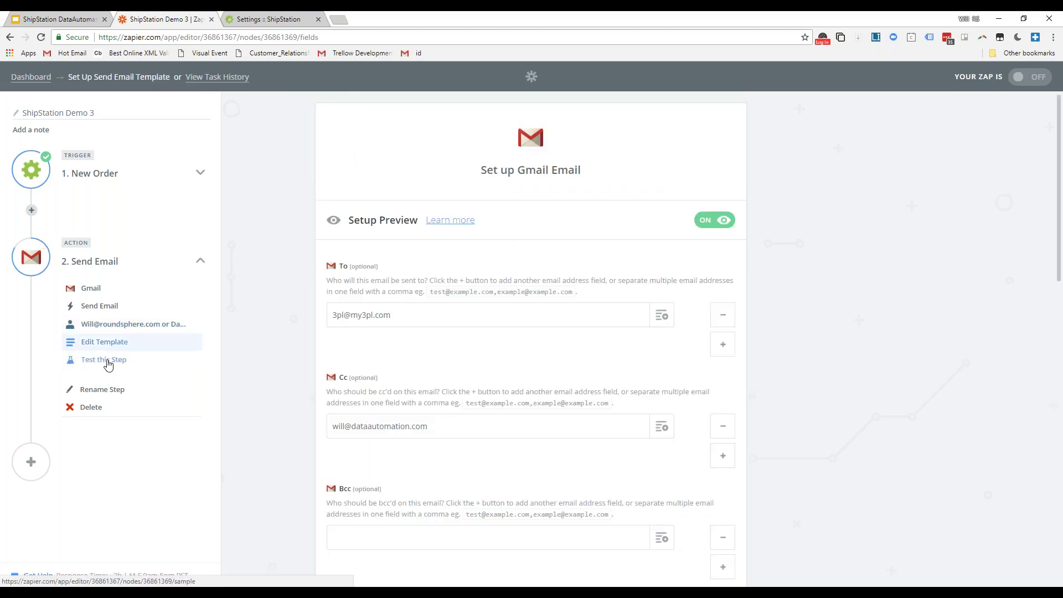
left_click(134, 363)
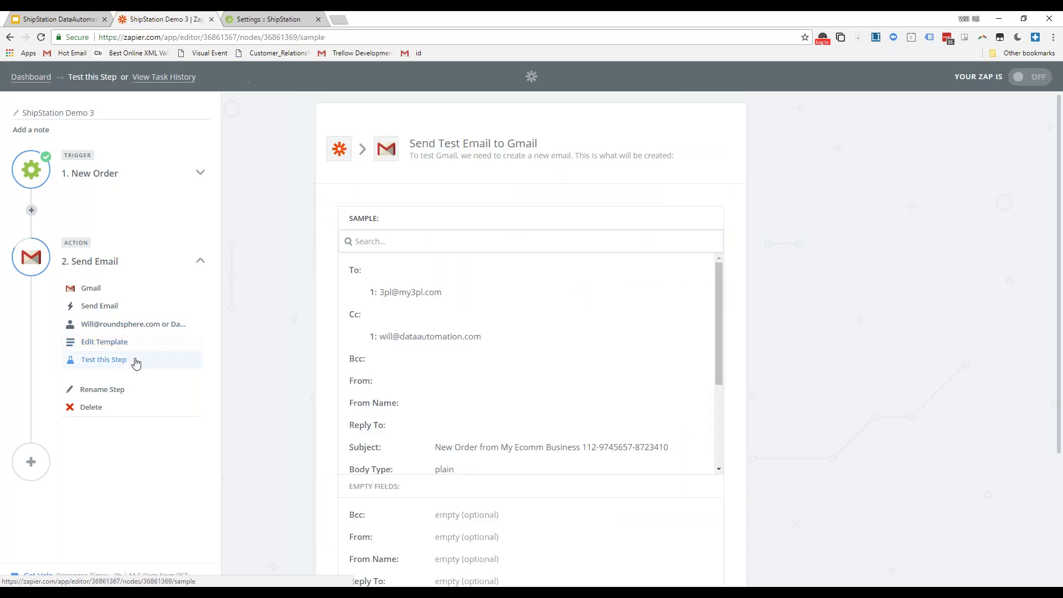
scroll(530, 365, "down", 2)
scroll(530, 366, "down", 2)
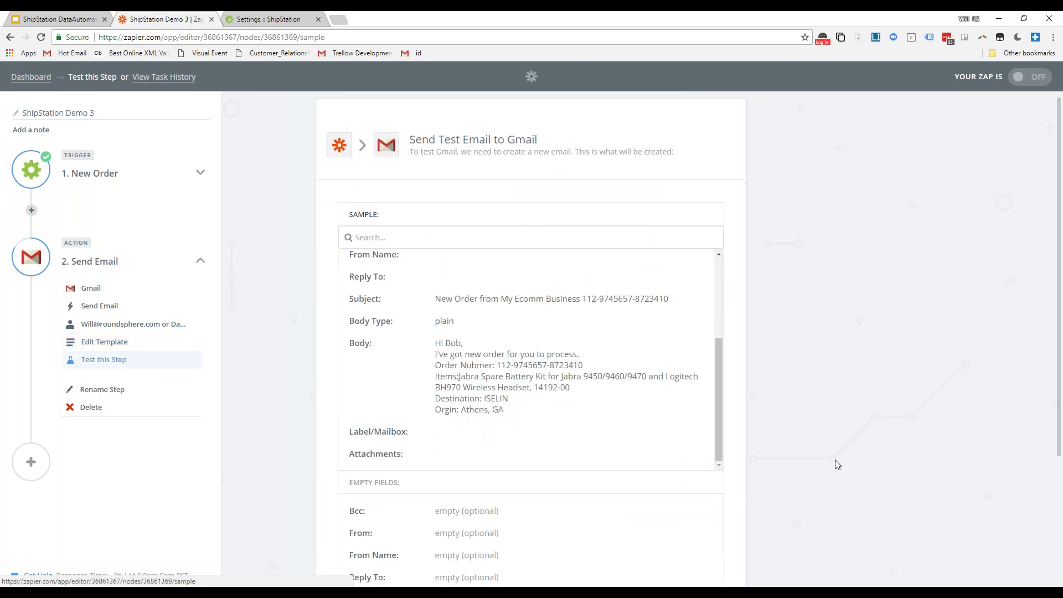
scroll(834, 459, "down", 3)
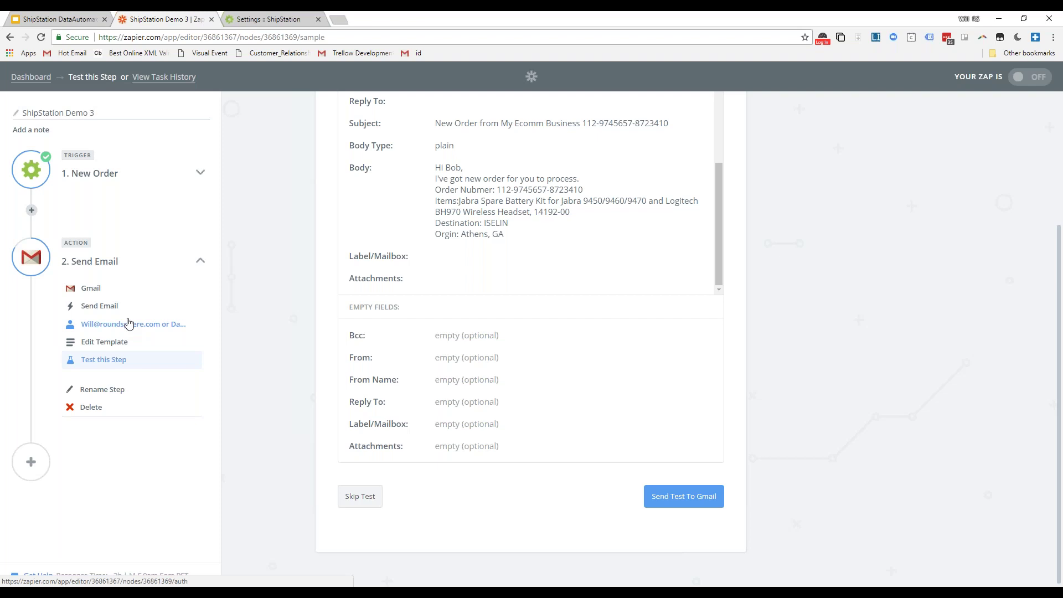
left_click(686, 498)
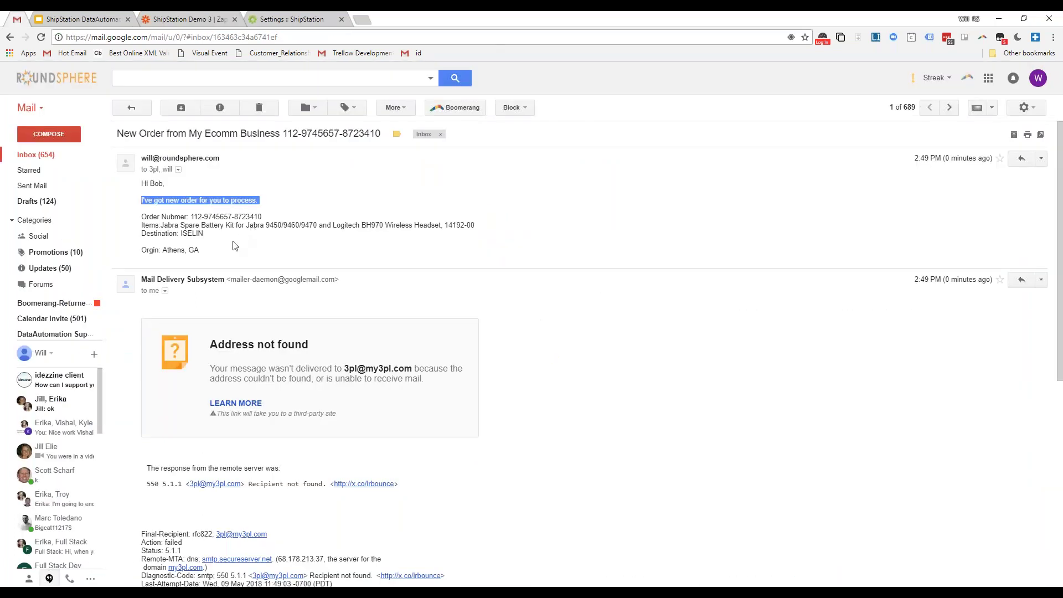
- Open the New Order email in Gmail and highlight its order number, item, ISELIN and Athens, GA lines
left_click(188, 247)
triple_click(192, 240)
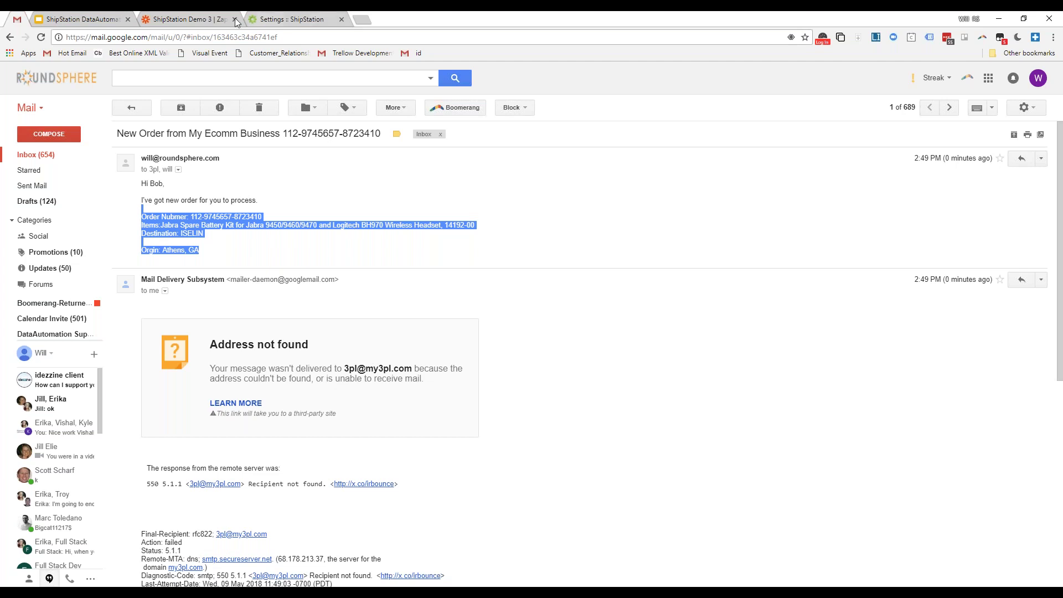
left_click_drag(17, 20, 708, 142)
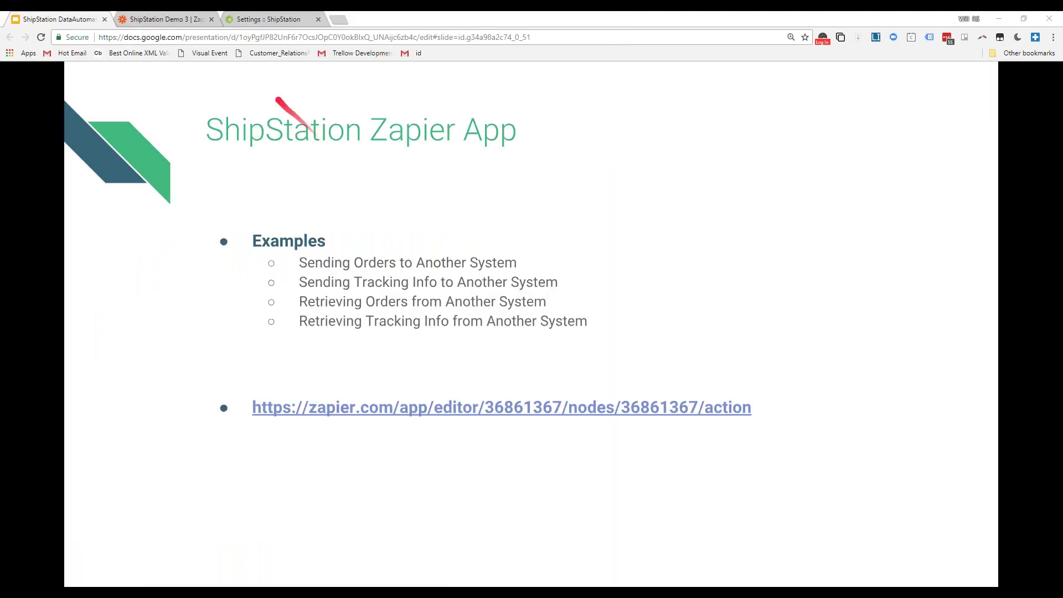
- Finish the successfully tested zap, then return to the ShipStation Zapier App slide
left_click(166, 18)
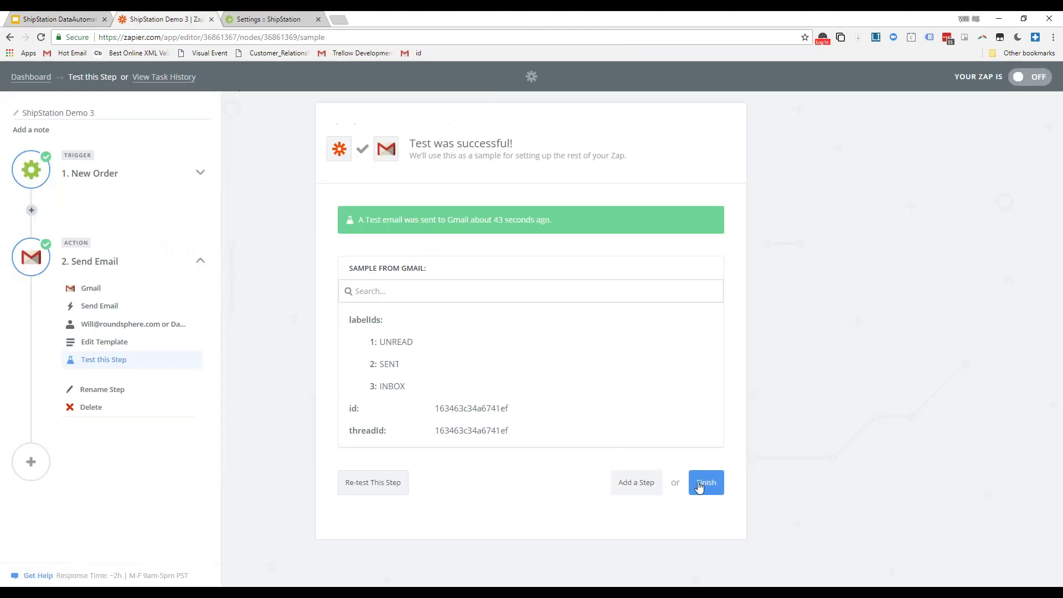
left_click(703, 486)
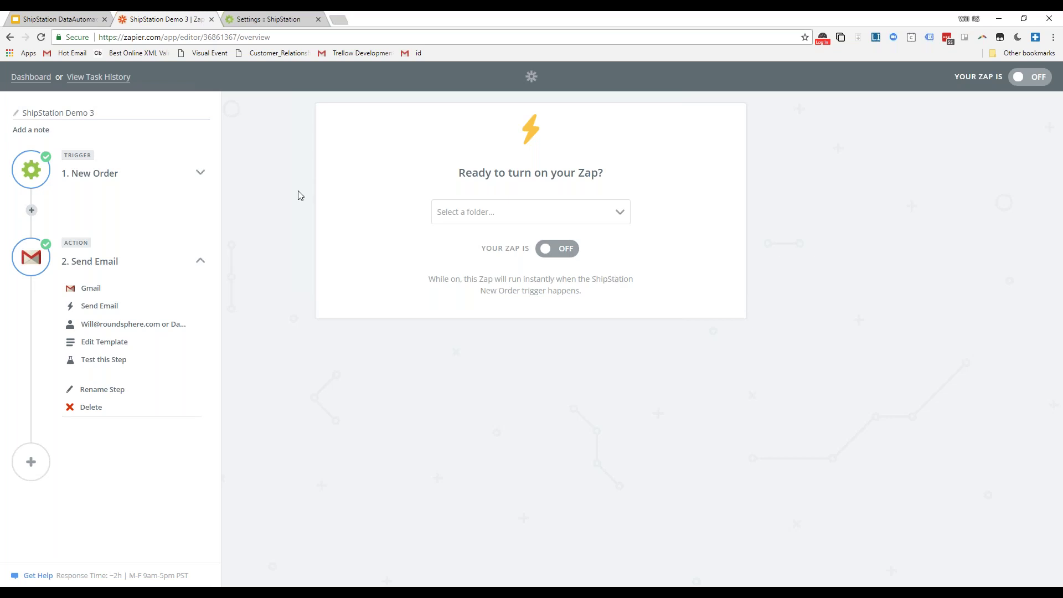
left_click(47, 21)
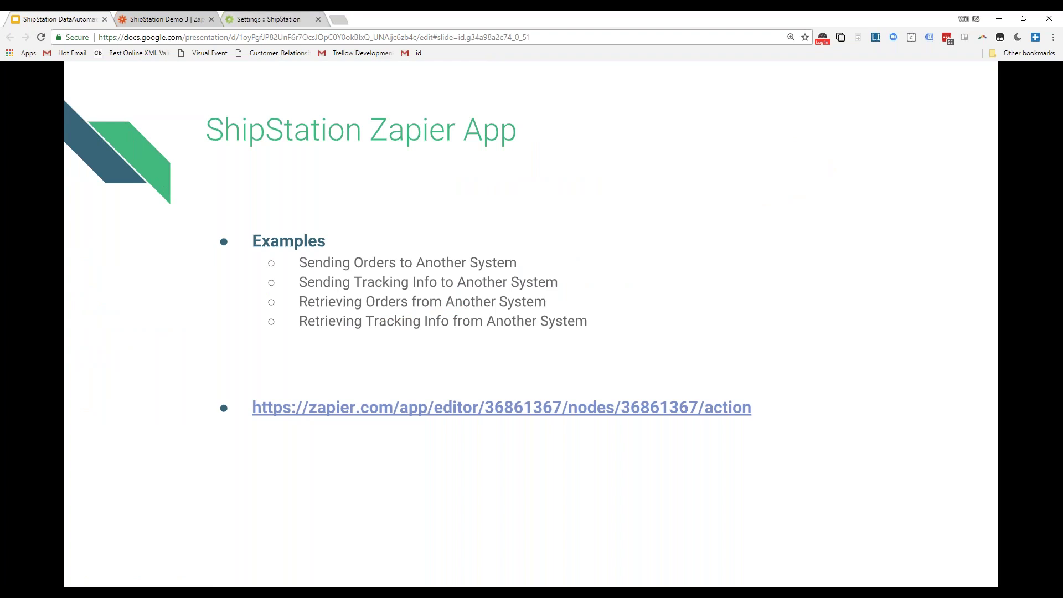
- Present the slides full screen and reveal all three bullets of the Conclusion slide
key("ctrl+shift+f")
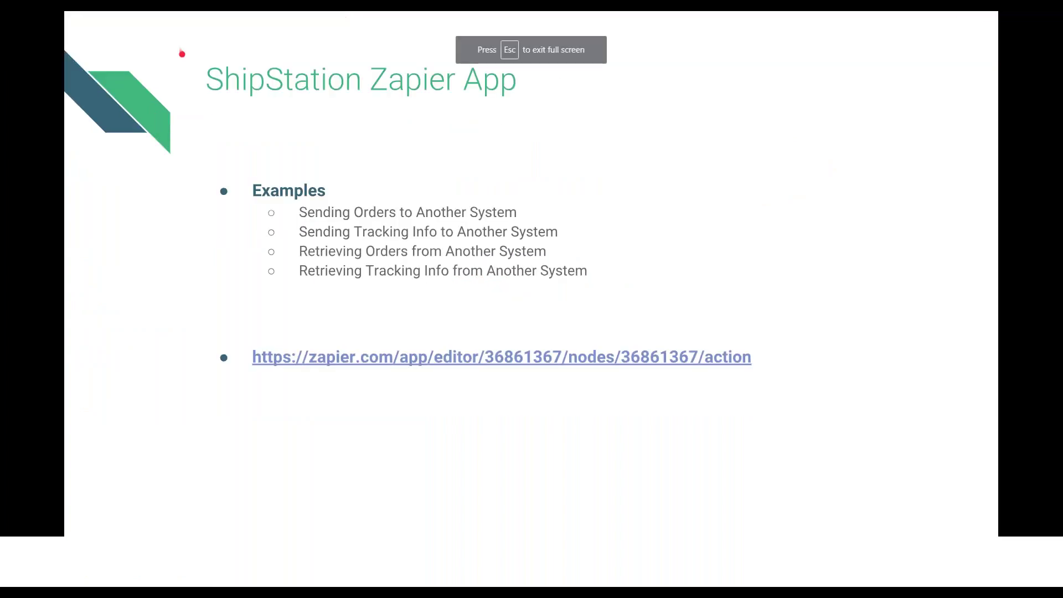
key("Right")
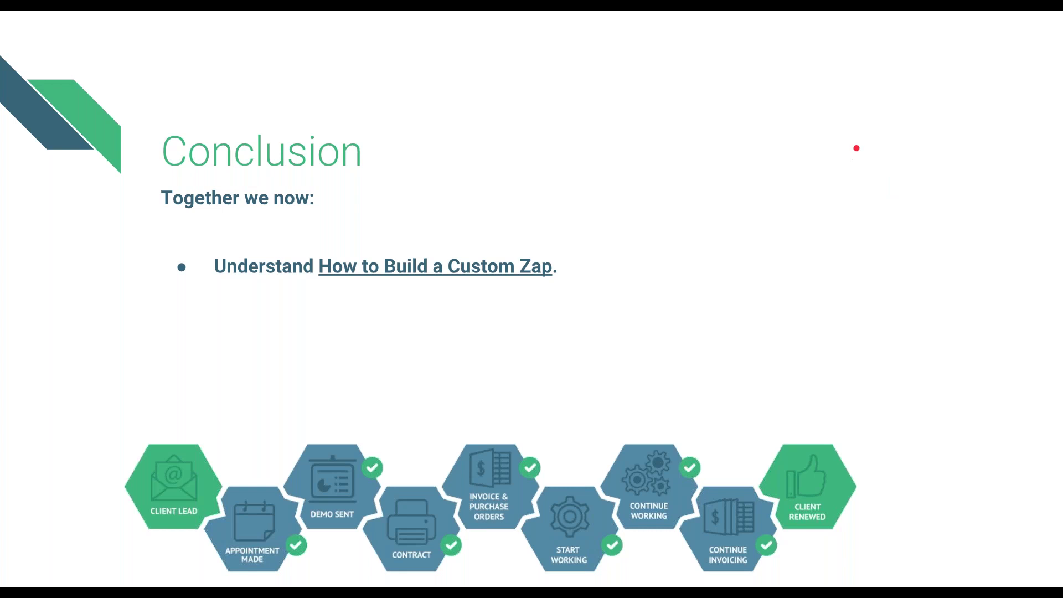
key("Right")
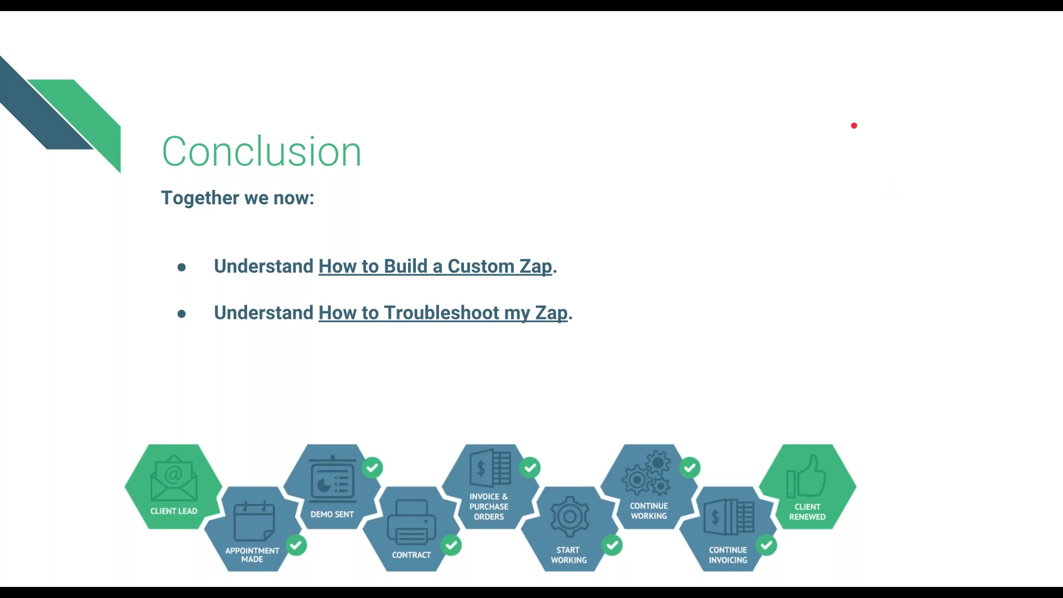
key("Right")
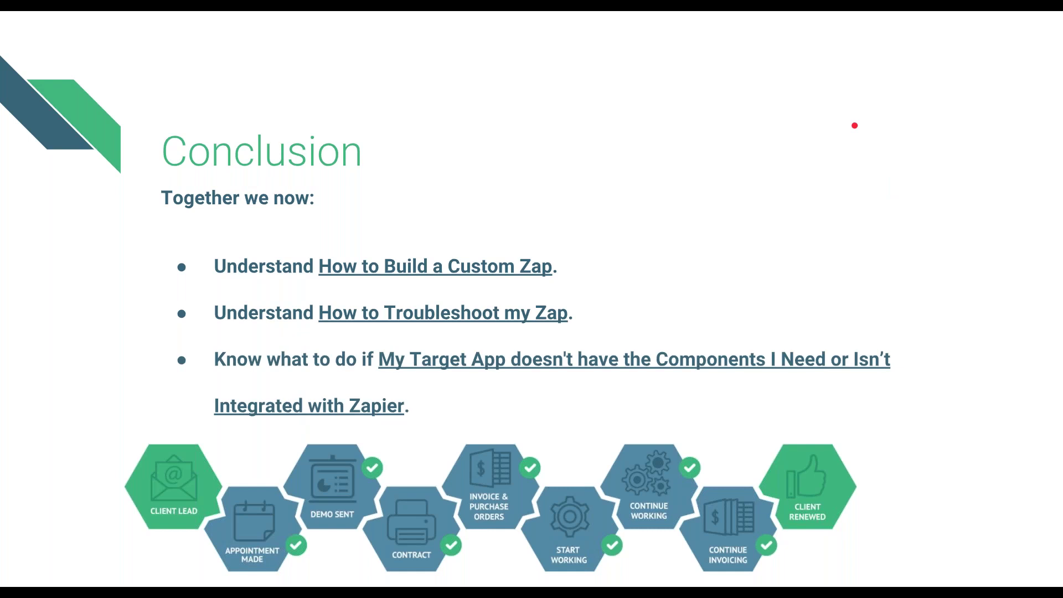